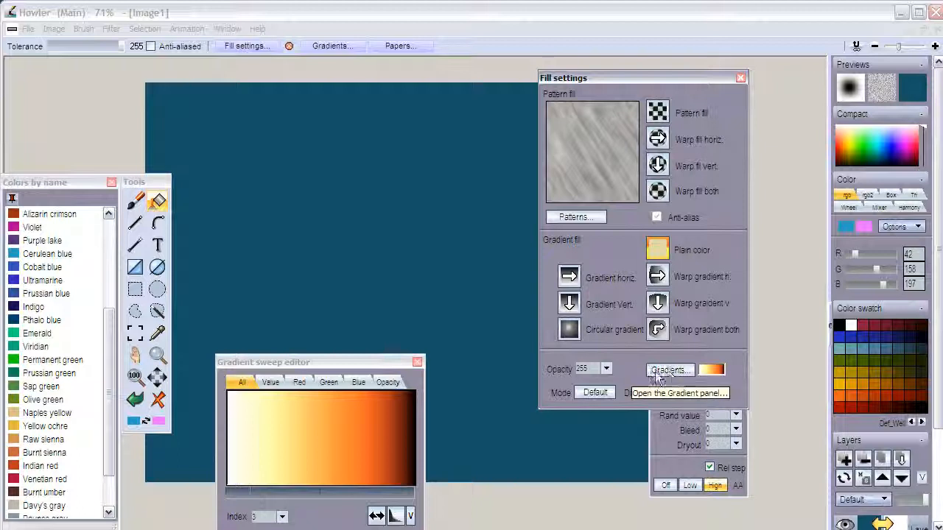
left_click(603, 394)
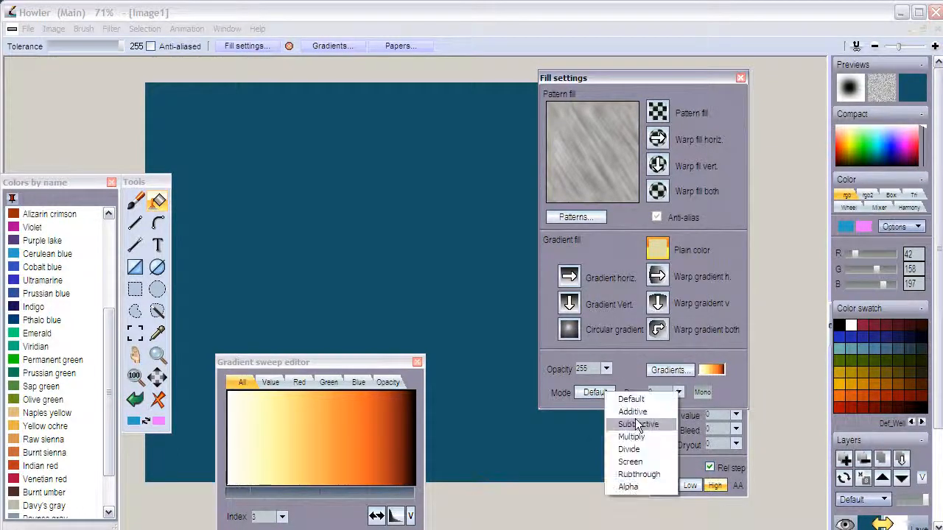
left_click(629, 375)
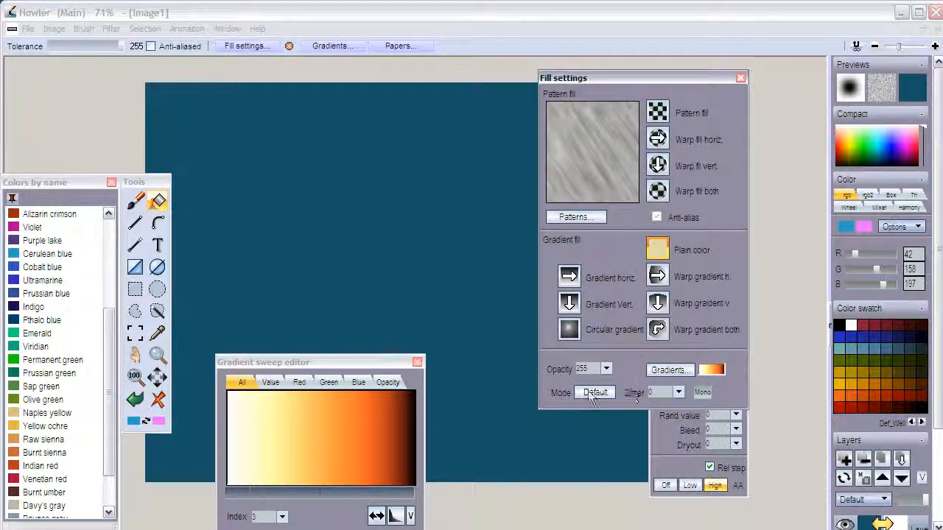
- Paint two jagged blue strokes running diagonally down the canvas with the Lrg. airbrush brush in Default mode
left_click(135, 202)
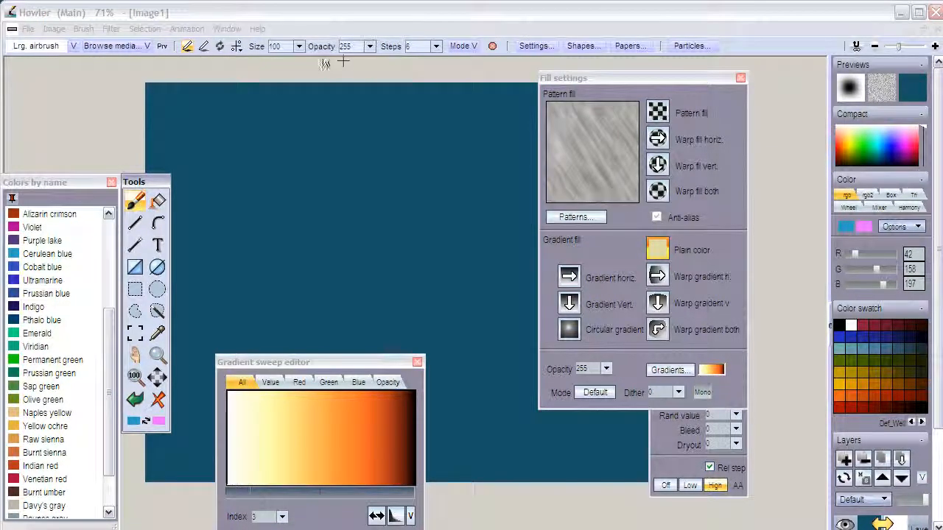
mouse_move(369, 46)
left_mouse_down()
mouse_move(362, 59)
mouse_move(303, 65)
left_mouse_up()
mouse_move(237, 115)
left_mouse_down()
mouse_move(269, 120)
mouse_move(279, 232)
mouse_move(508, 457)
mouse_move(549, 465)
left_mouse_up()
mouse_move(366, 45)
left_mouse_down()
mouse_move(362, 64)
mouse_move(375, 59)
left_mouse_up()
mouse_move(361, 132)
left_mouse_down()
mouse_move(446, 299)
mouse_move(582, 409)
left_mouse_up()
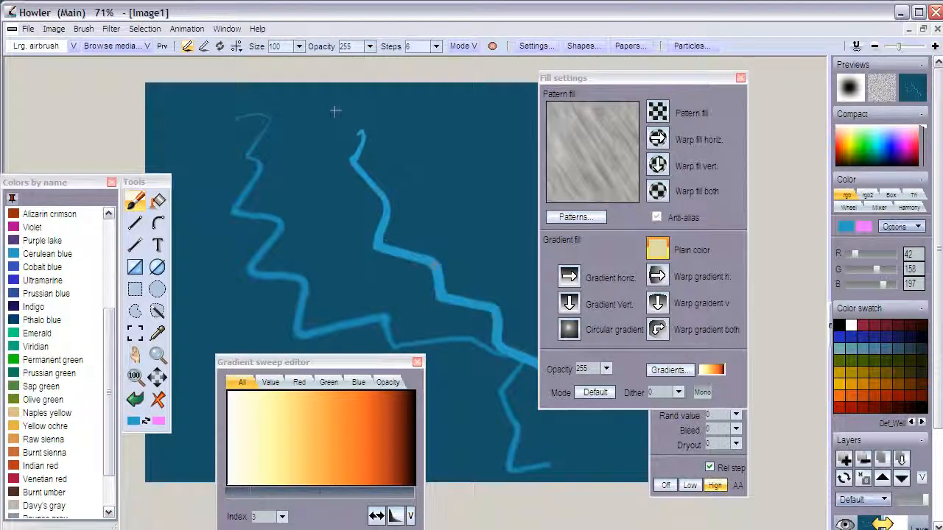
- Switch the brush mode to Additive and paint a zigzag stroke across the existing blue strokes
left_click(474, 46)
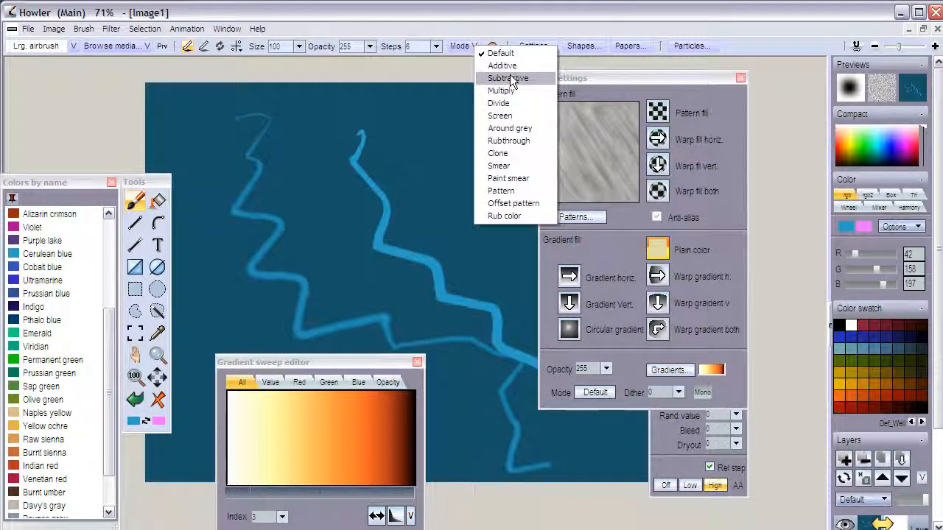
left_click(502, 66)
mouse_move(318, 200)
left_mouse_down()
mouse_move(283, 277)
mouse_move(386, 304)
mouse_move(478, 360)
mouse_move(501, 454)
left_mouse_up()
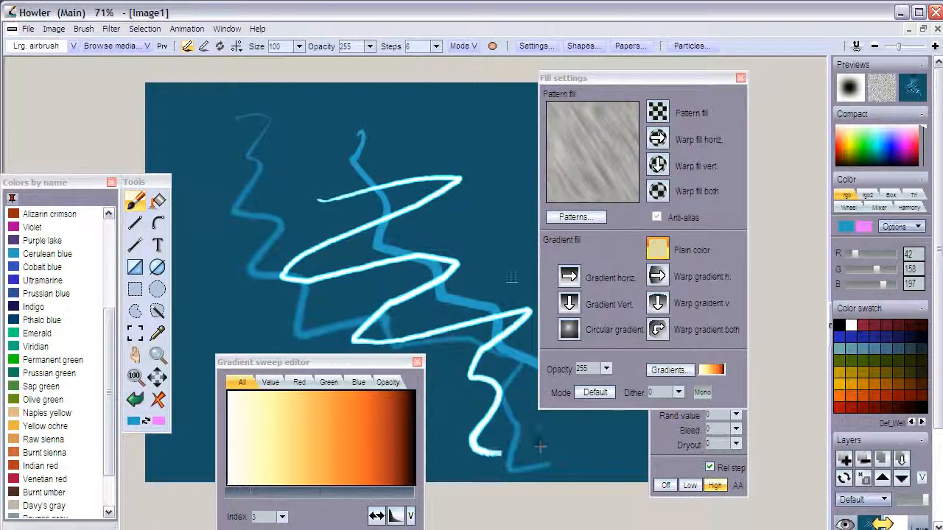
- Set the brush mode to Subtractive and paint winding strokes over the earlier ones
left_click(472, 46)
left_click(498, 67)
mouse_move(311, 161)
left_mouse_down()
mouse_move(335, 217)
mouse_move(476, 363)
mouse_move(513, 301)
mouse_move(478, 254)
mouse_move(328, 180)
left_mouse_up()
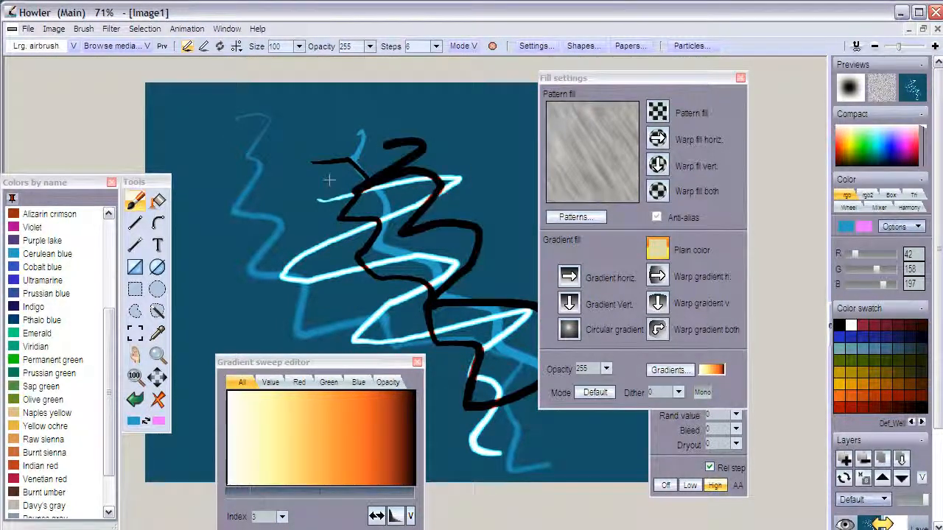
- Lower the brush opacity to 17 and scribble overlapping Subtractive strokes so they build up into a dark patch
left_click(368, 47)
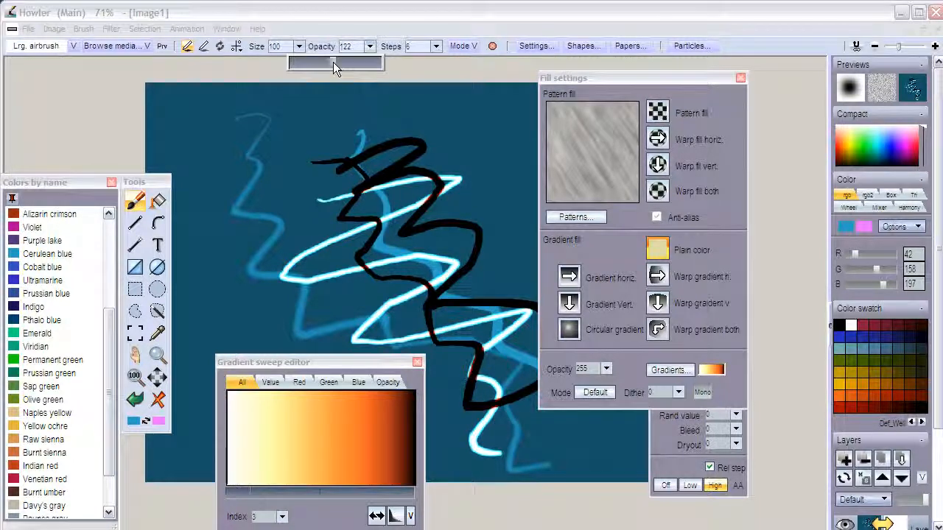
left_click_drag(297, 69, 295, 70)
mouse_move(445, 103)
left_mouse_down()
mouse_move(426, 147)
mouse_move(425, 230)
mouse_move(324, 278)
mouse_move(246, 280)
mouse_move(228, 258)
mouse_move(310, 221)
mouse_move(273, 270)
mouse_move(332, 249)
mouse_move(231, 289)
mouse_move(346, 233)
left_mouse_up()
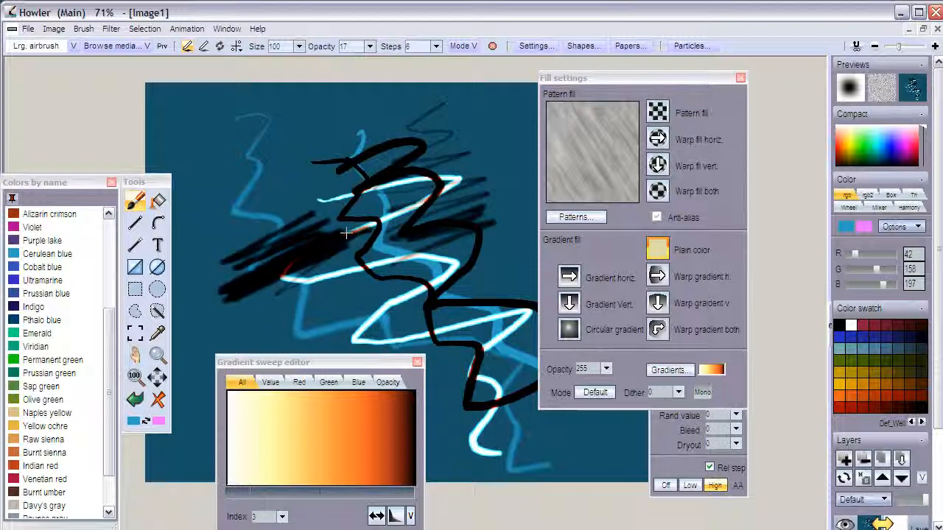
mouse_move(240, 290)
left_mouse_down()
mouse_move(318, 260)
mouse_move(265, 301)
mouse_move(257, 294)
mouse_move(267, 285)
mouse_move(325, 260)
mouse_move(390, 256)
mouse_move(229, 313)
mouse_move(340, 264)
mouse_move(241, 306)
left_mouse_up()
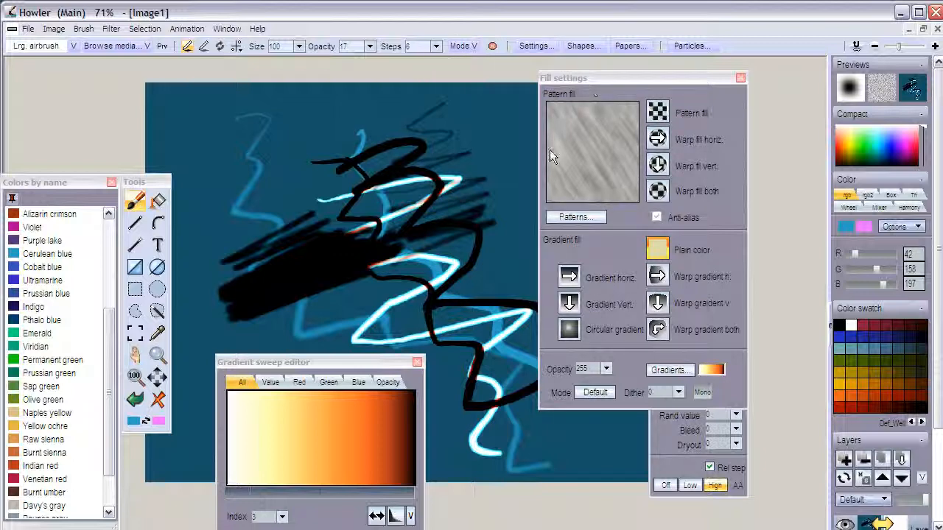
- Clear the whole canvas to the pink secondary color
left_click(604, 368)
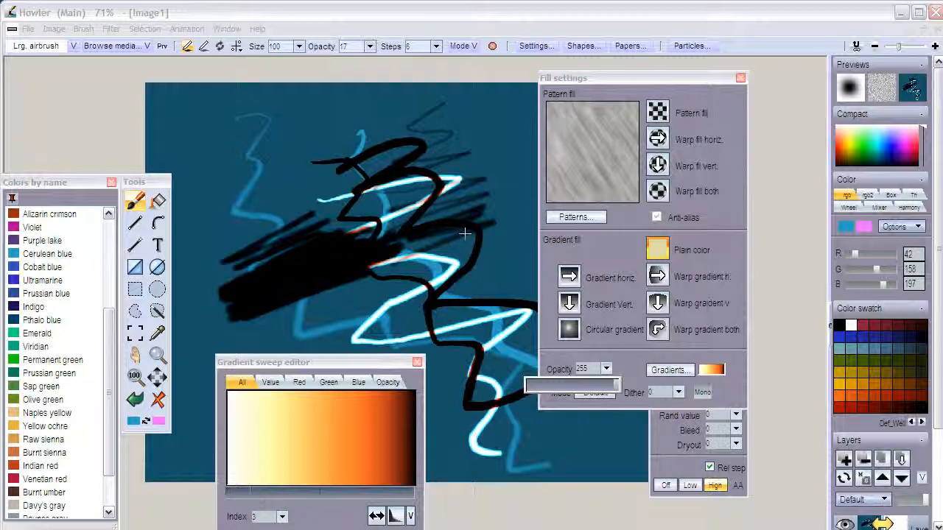
left_click(159, 400)
left_click(322, 361)
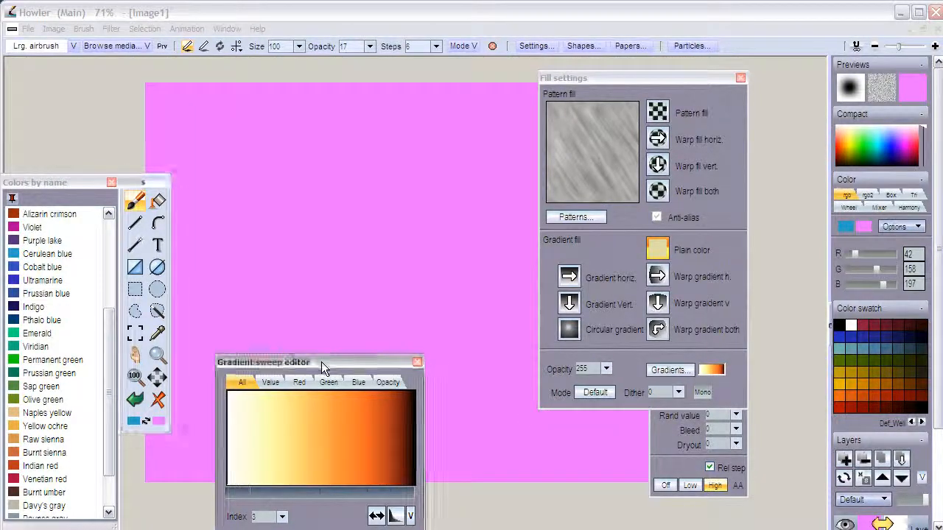
- Choose the green-yellow-orange-red-purple-black gradient from the gradient library as the fill gradient
left_click(672, 371)
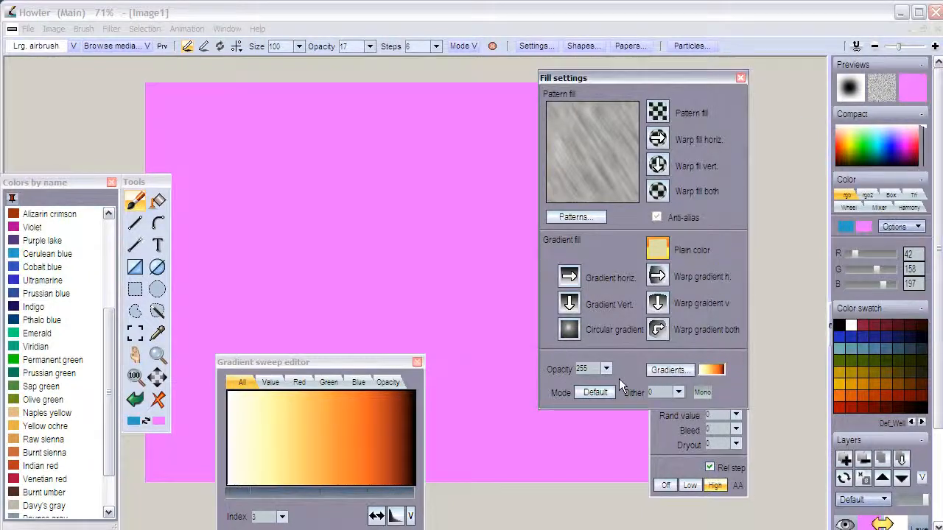
left_click_drag(745, 127, 222, 98)
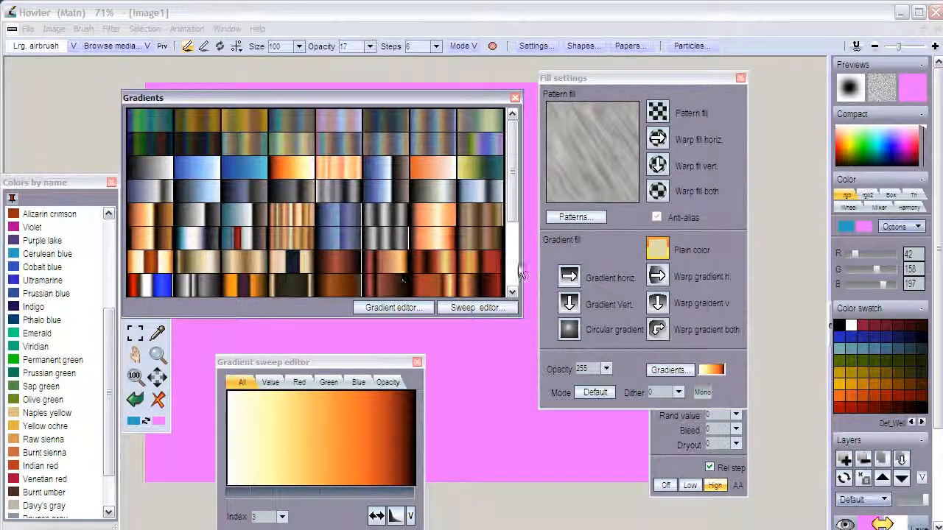
scroll(495, 269, "down", 5)
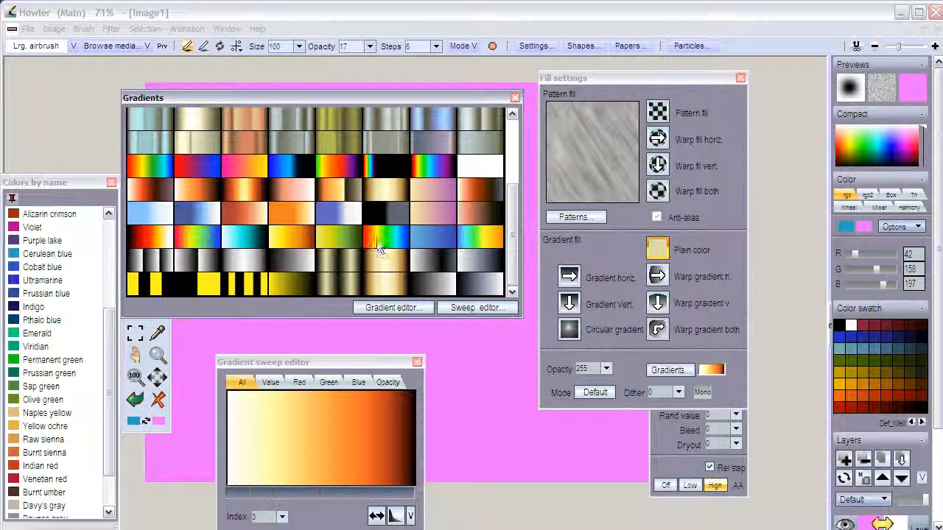
double_click(333, 166)
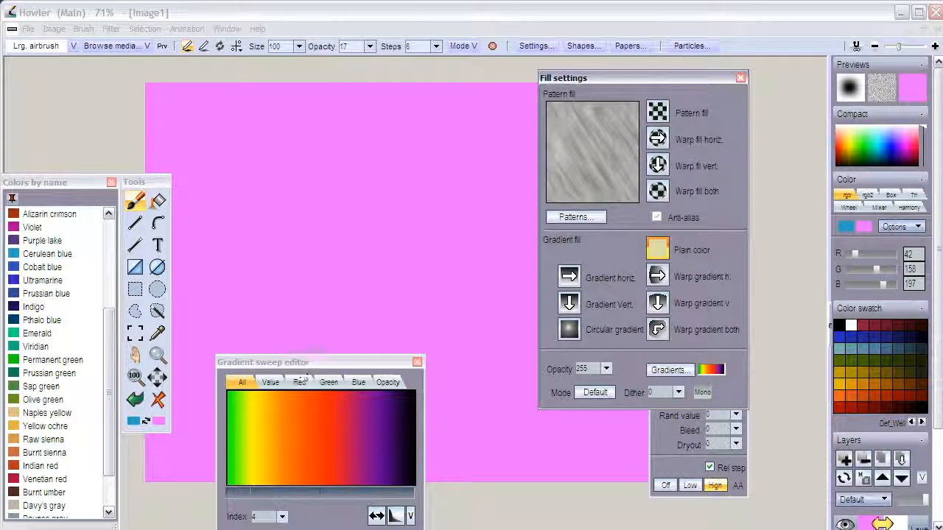
- Flood the canvas with the plain primary blue using the Fill tool at opacity 255
left_click(157, 201)
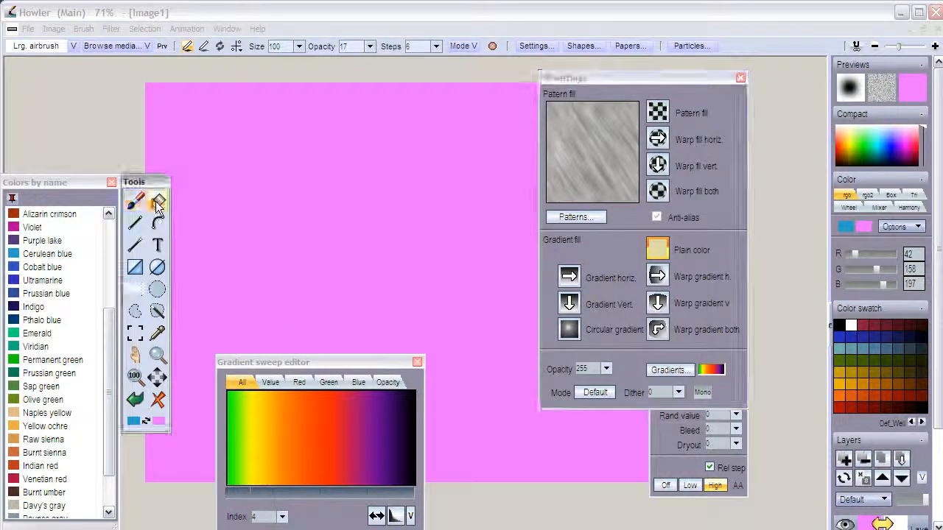
left_click(606, 370)
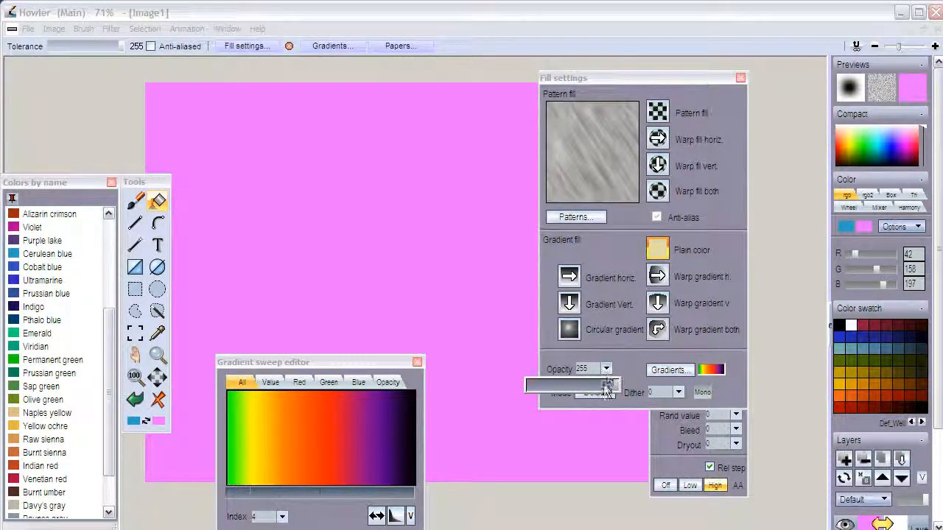
left_click(386, 206)
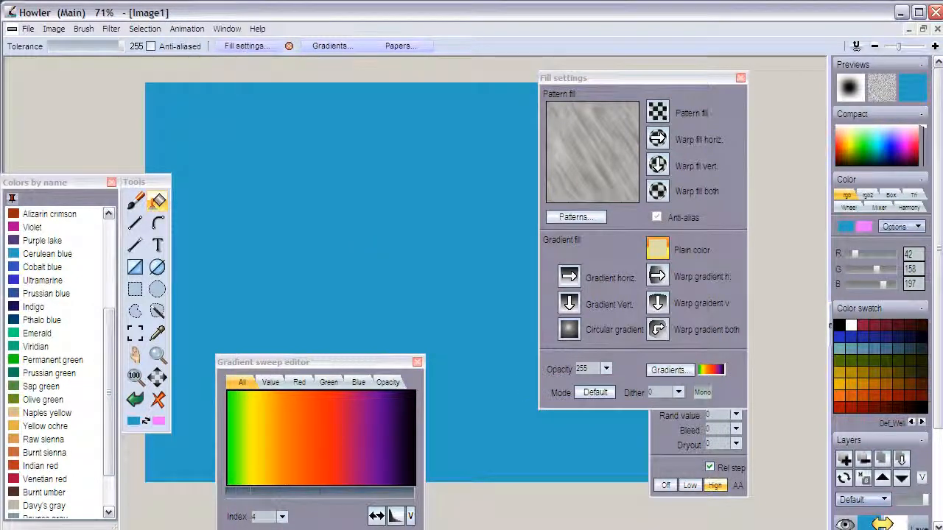
- Set the fill type to Gradient horiz. and fill the entire canvas with the rainbow gradient
left_click(663, 253)
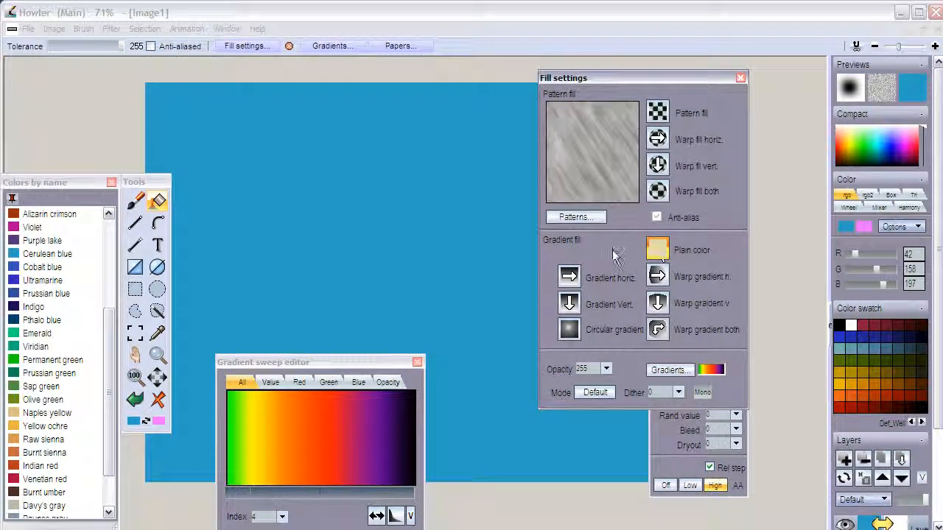
left_click(568, 275)
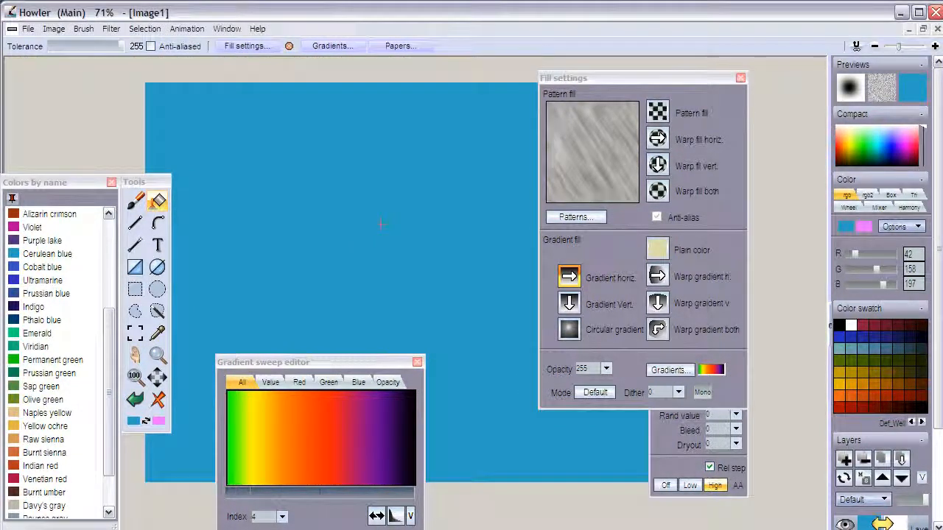
left_click(381, 224)
- Close the Brush settings and move the Fill settings and image so more of the canvas is uncovered
mouse_move(624, 78)
left_mouse_down()
mouse_move(716, 97)
mouse_move(418, 151)
left_mouse_up()
left_click_drag(667, 146, 722, 129)
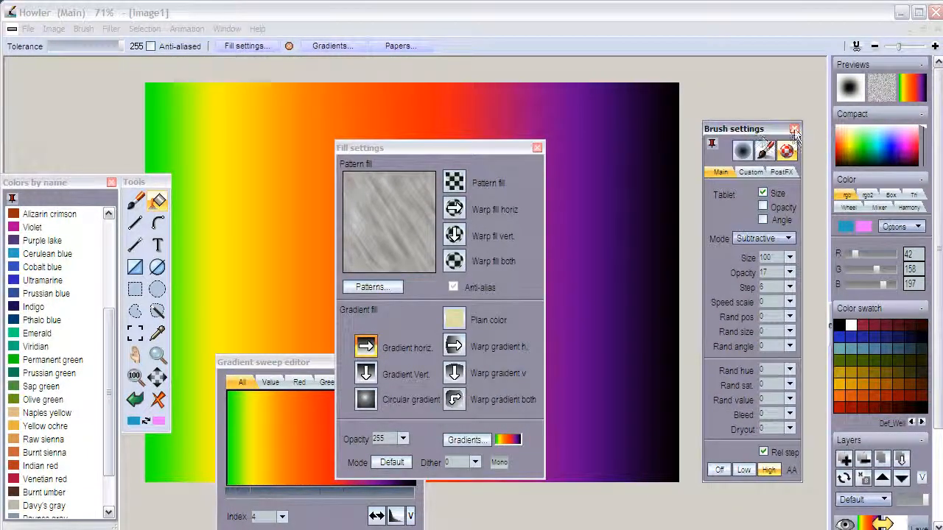
left_click(794, 129)
mouse_move(504, 147)
left_mouse_down()
mouse_move(815, 113)
mouse_move(785, 123)
left_mouse_up()
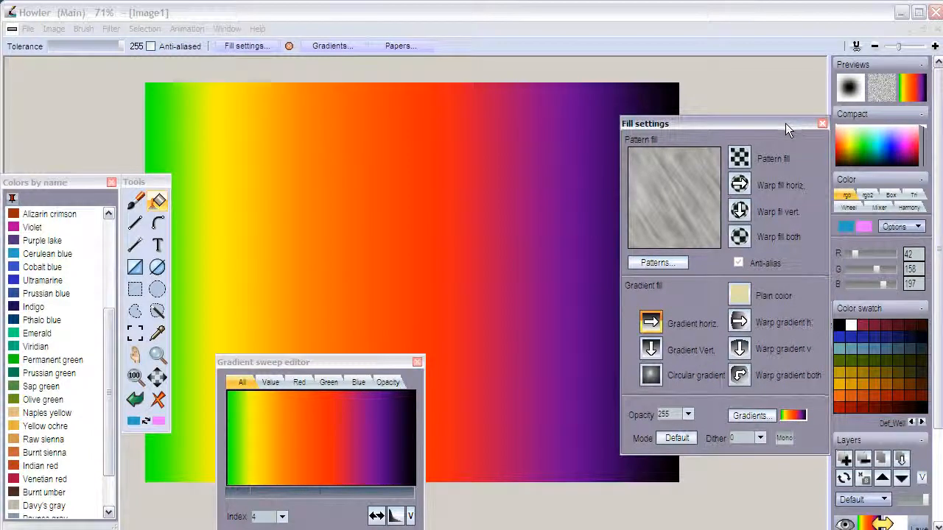
left_click_drag(526, 147, 486, 151)
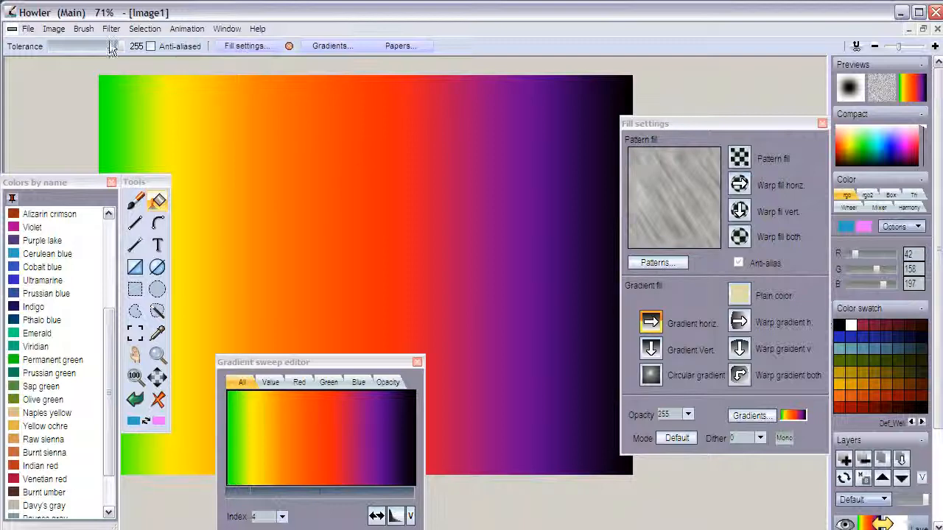
- Lower the fill tolerance to 23 and fill five separate color bands of the canvas with the horizontal gradient
left_click_drag(120, 46, 59, 49)
left_click_drag(271, 161, 330, 171)
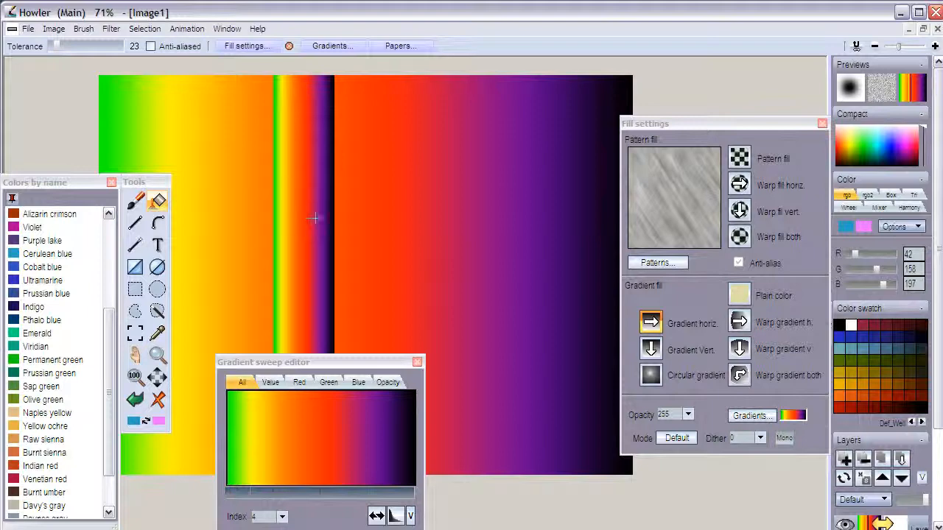
left_click(422, 224)
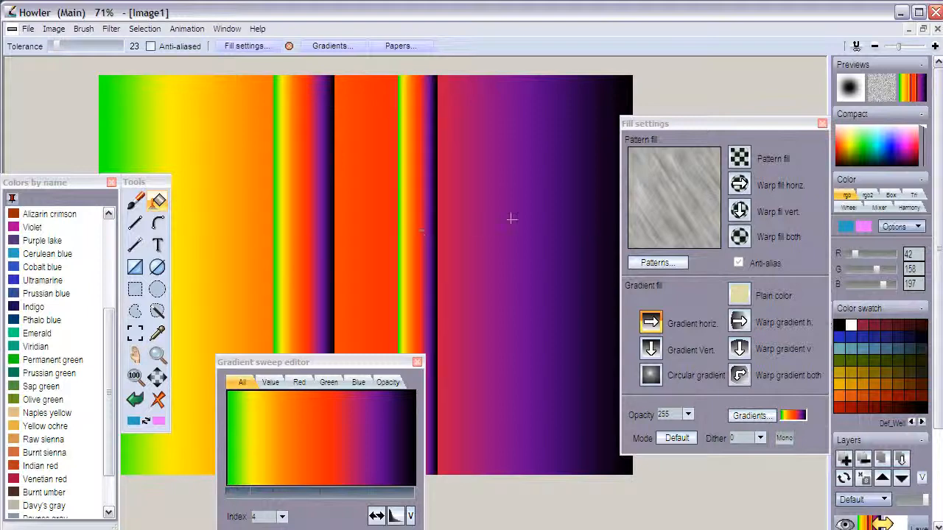
left_click(510, 223)
left_click(562, 222)
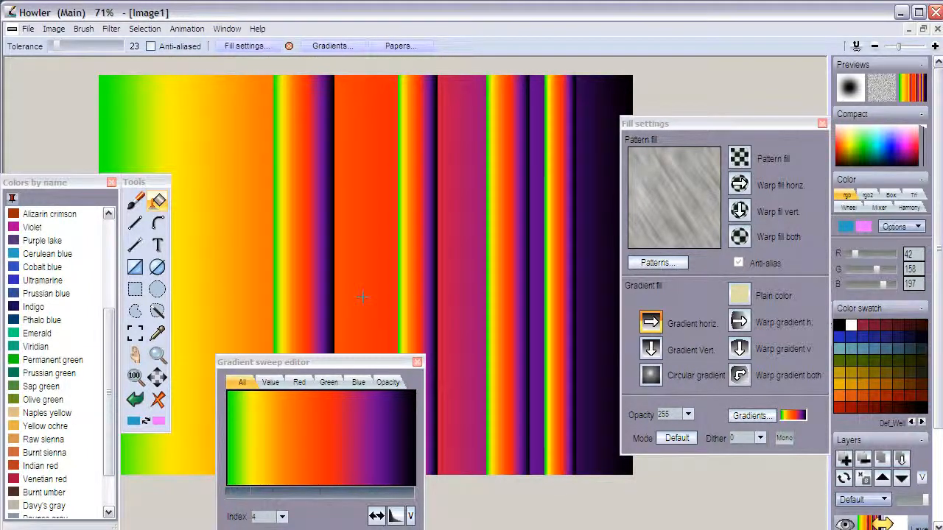
left_click(206, 204)
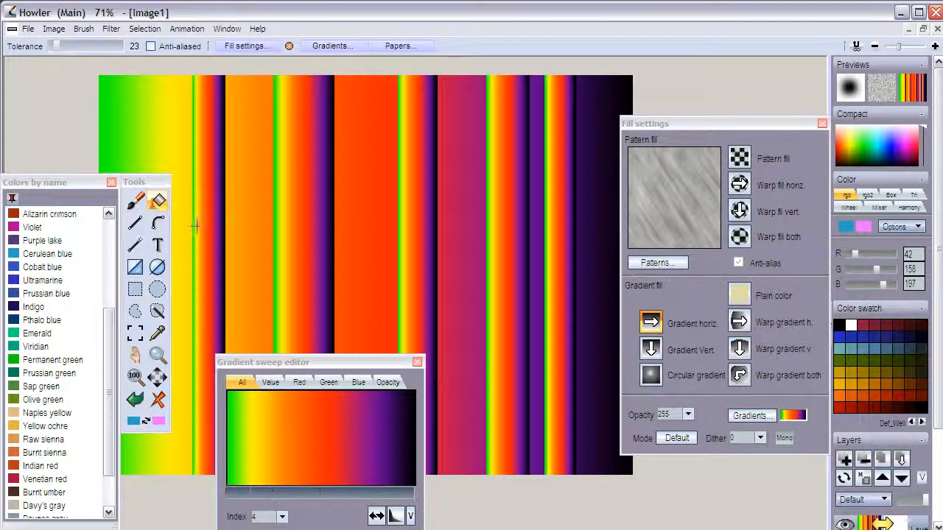
- Reduce the fill tolerance to 13 and fill more narrow bands across the canvas with the horizontal gradient
left_click_drag(57, 46, 52, 47)
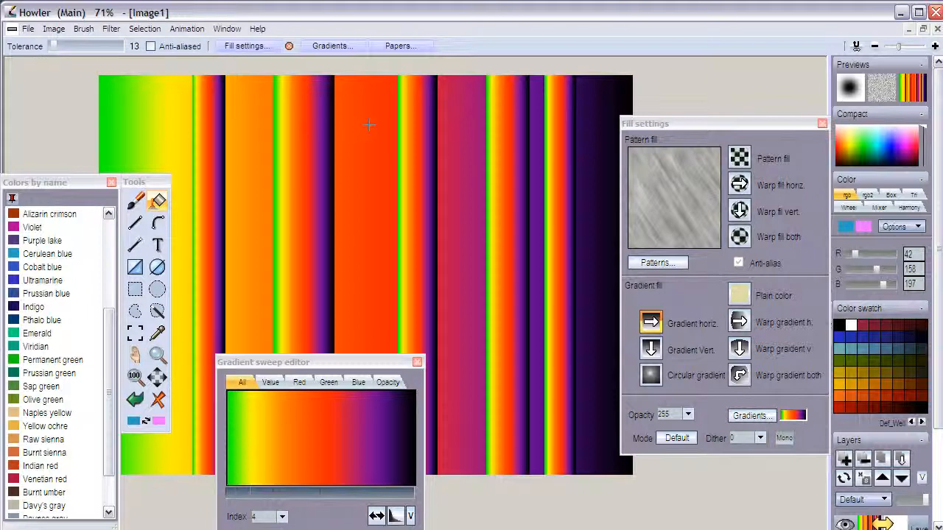
left_click(364, 153)
left_click(294, 167)
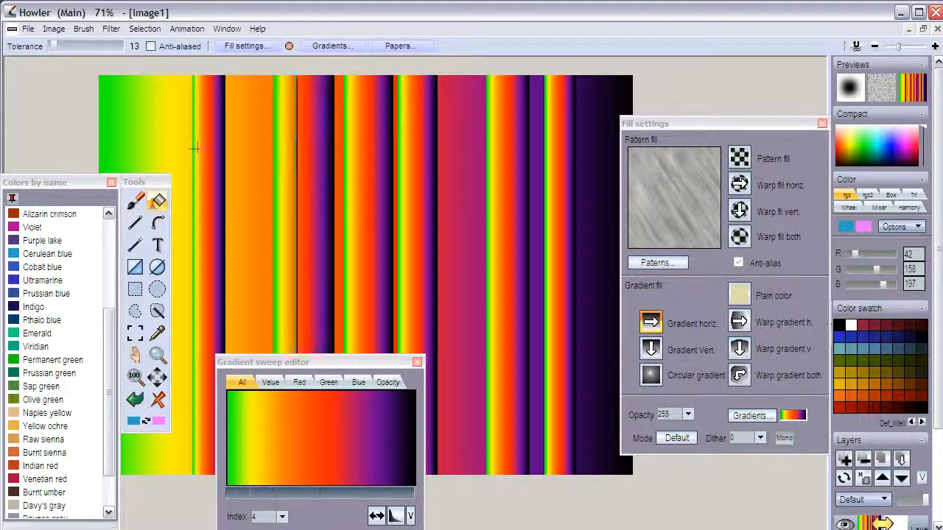
left_click(248, 135)
left_click(198, 142)
left_click(175, 143)
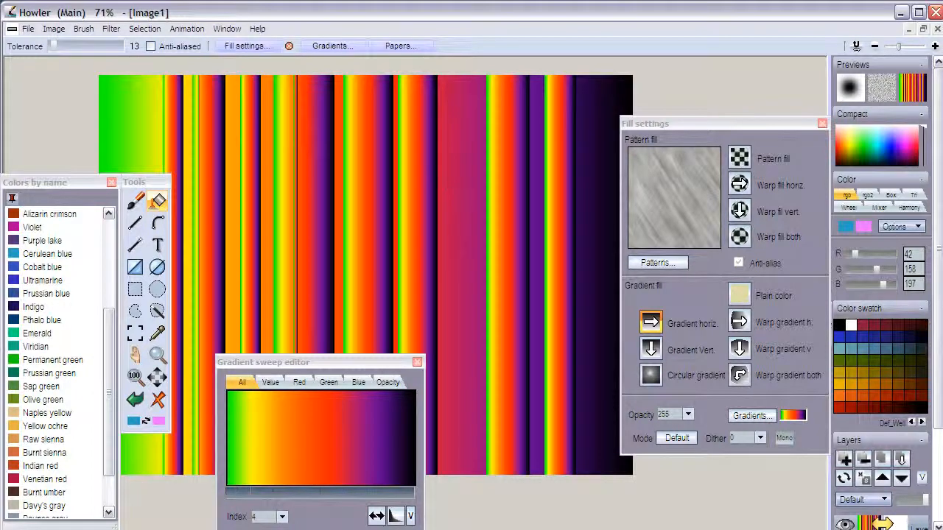
left_click(476, 197)
left_click(406, 219)
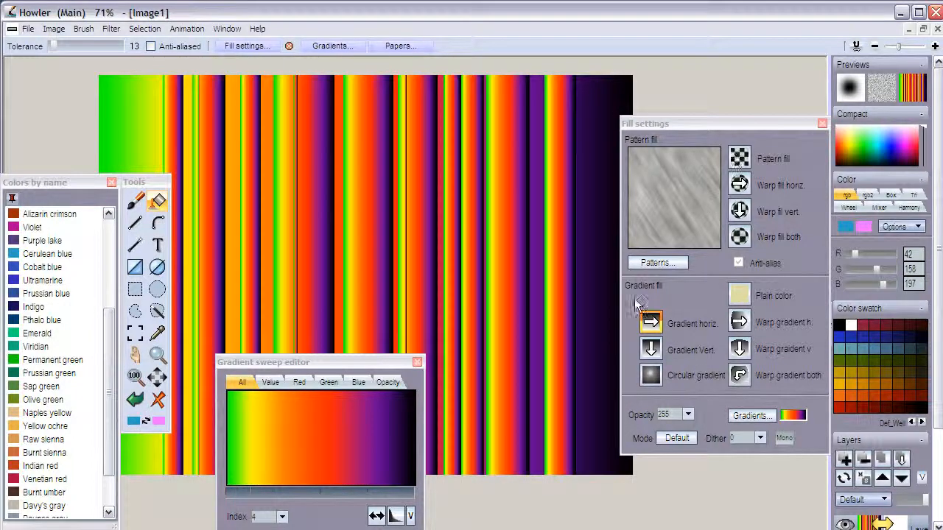
- Set the fill type to Circular gradient, raise the tolerance to 255 and fill the whole canvas
left_click(650, 375)
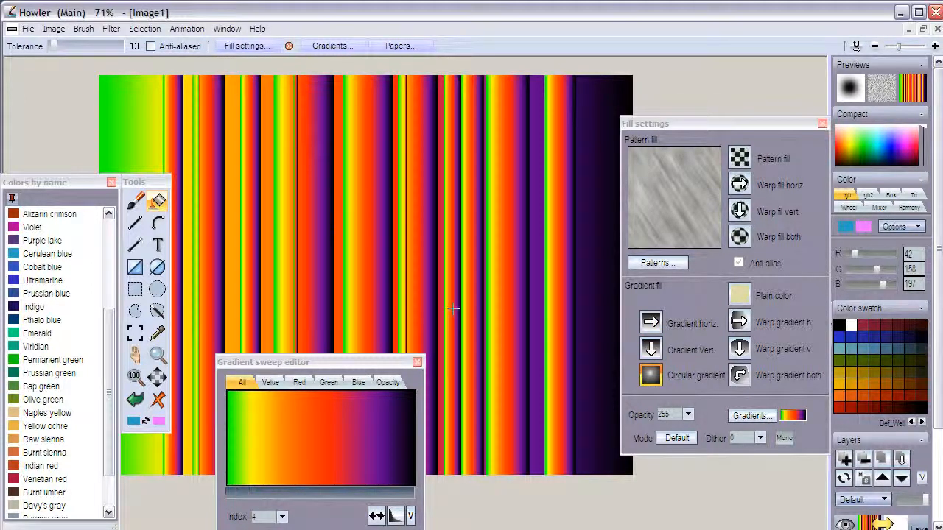
left_click(660, 379)
left_click_drag(64, 41, 99, 46)
left_click(326, 204)
left_click_drag(106, 49, 140, 48)
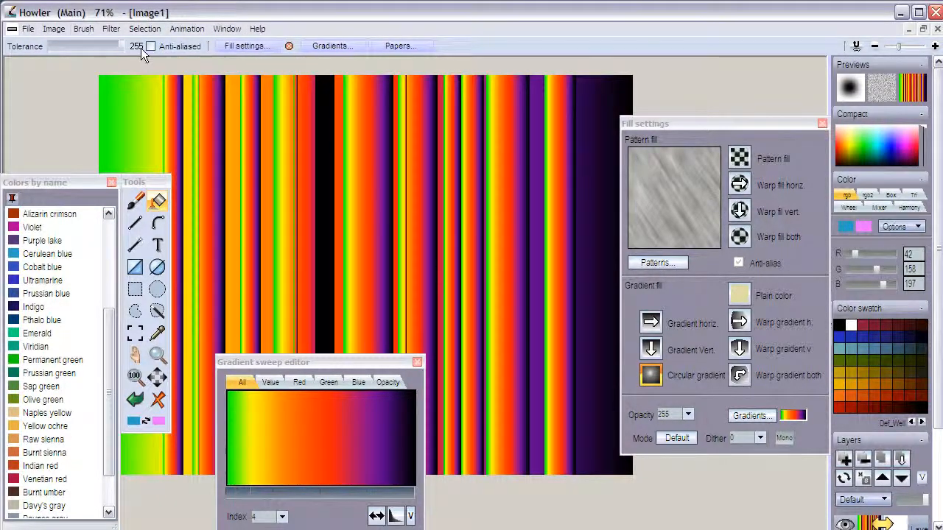
left_click(434, 263)
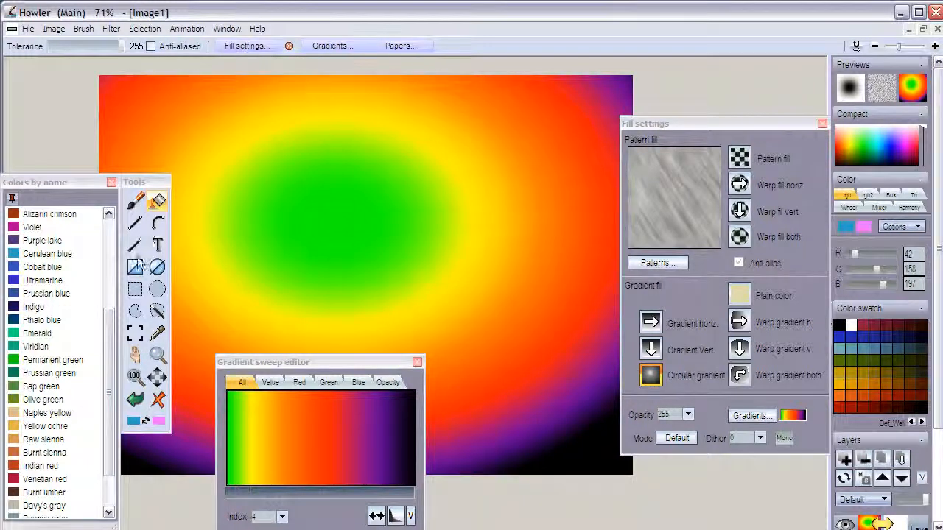
- Fill the whole canvas with the horizontal gradient and cover it with a diagonal gradient using the Linear gradient tool
left_click(651, 322)
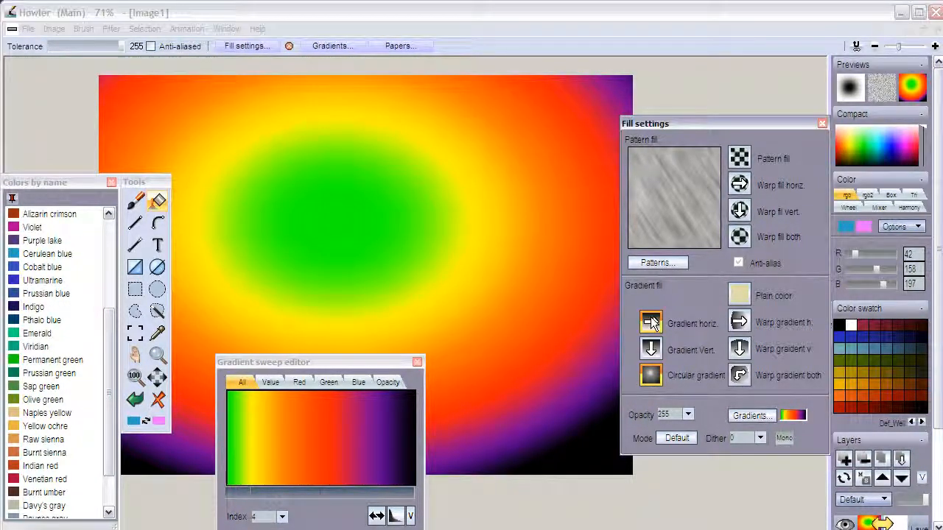
left_click(520, 269)
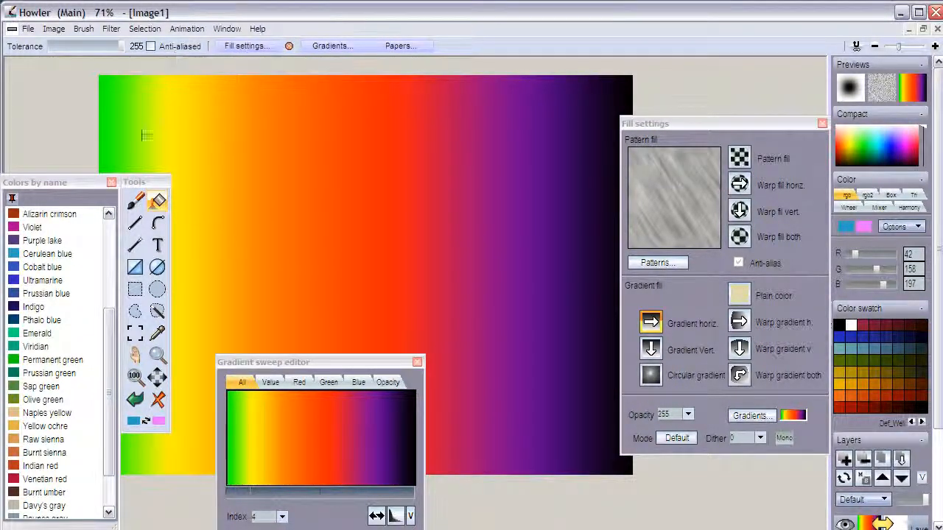
right_click(135, 245)
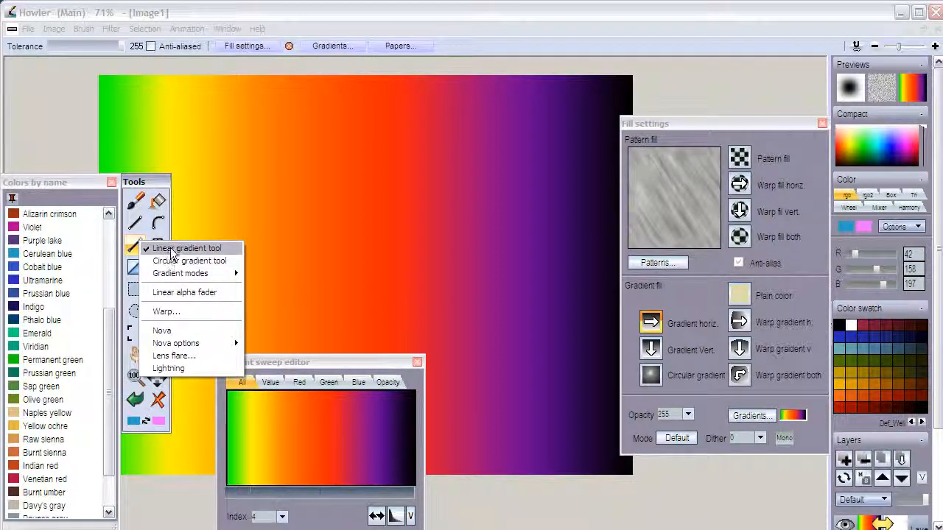
left_click(174, 254)
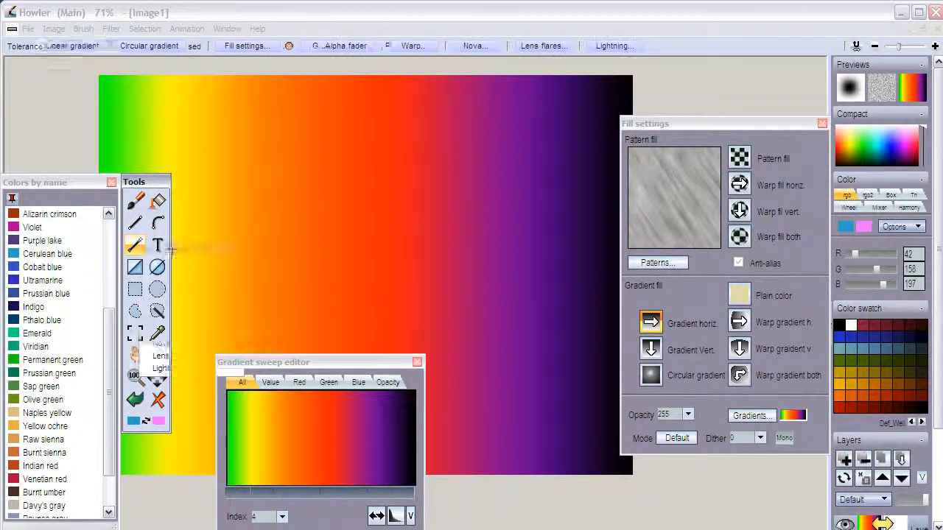
left_click_drag(330, 245, 141, 451)
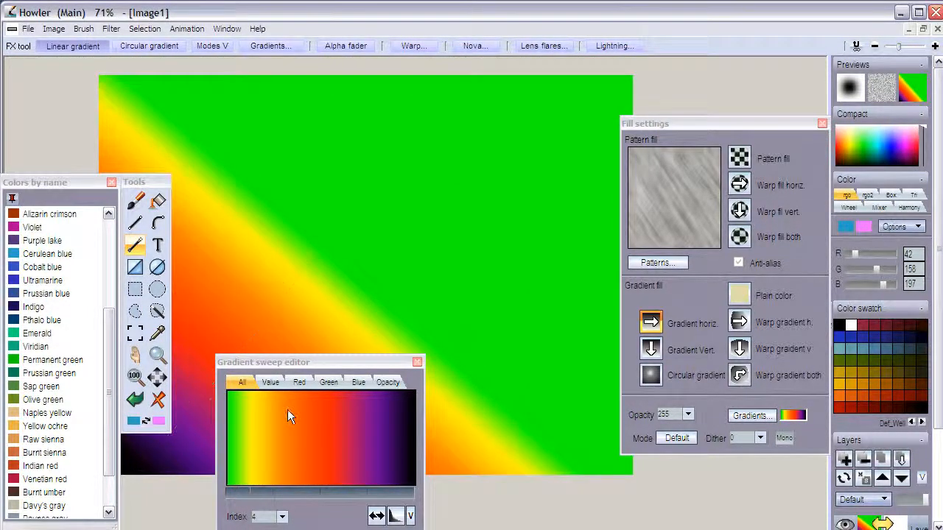
- Set the gradient index to 3 and draw vertical linear gradients across the canvas, ending with blue above and black below
left_click(281, 517)
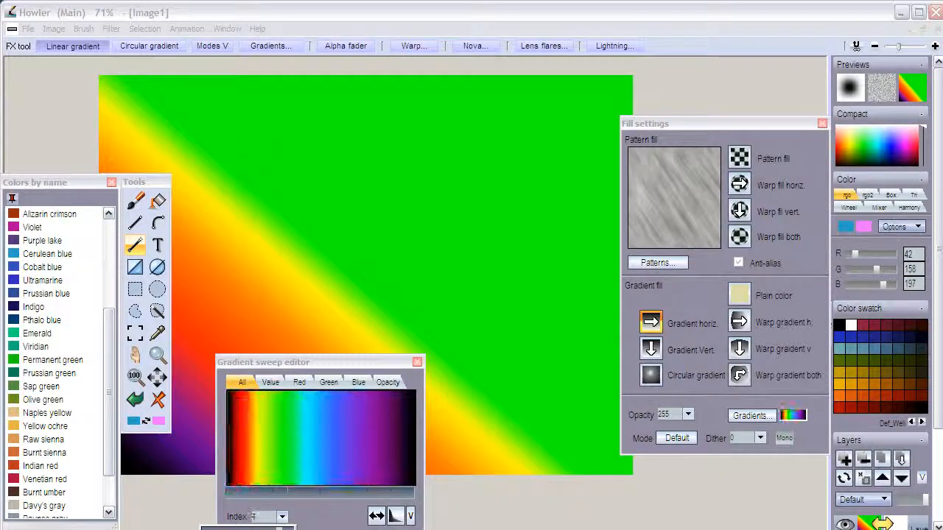
left_click_drag(229, 529, 242, 529)
left_click_drag(464, 220, 457, 88)
left_click_drag(443, 317, 444, 521)
left_click_drag(446, 238, 450, 529)
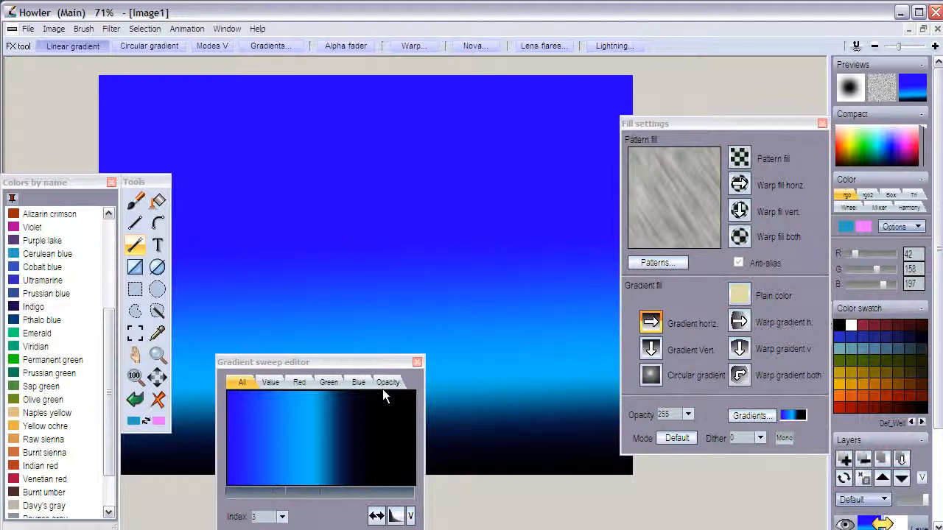
- Move the Gradient sweep editor up so its options are reachable and load the Metals.grd gradient file
left_click_drag(363, 363, 335, 104)
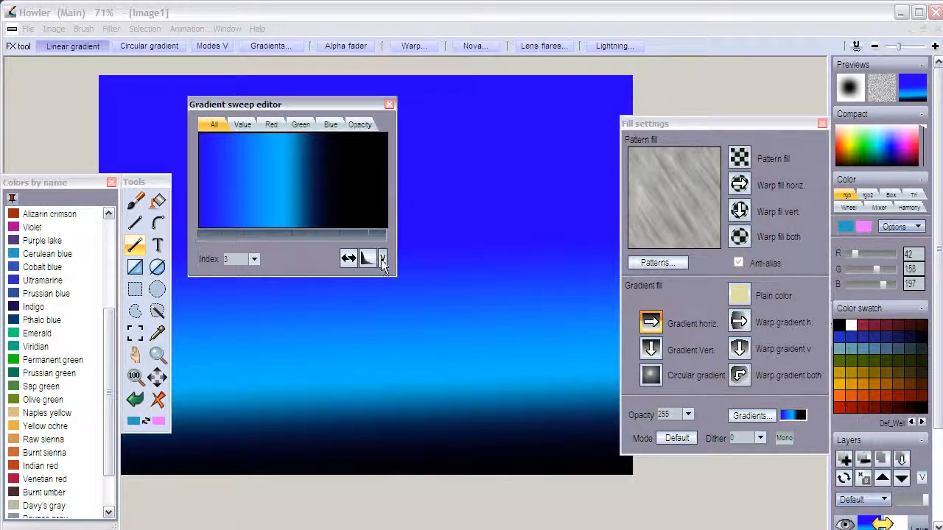
left_click(383, 258)
left_click(418, 268)
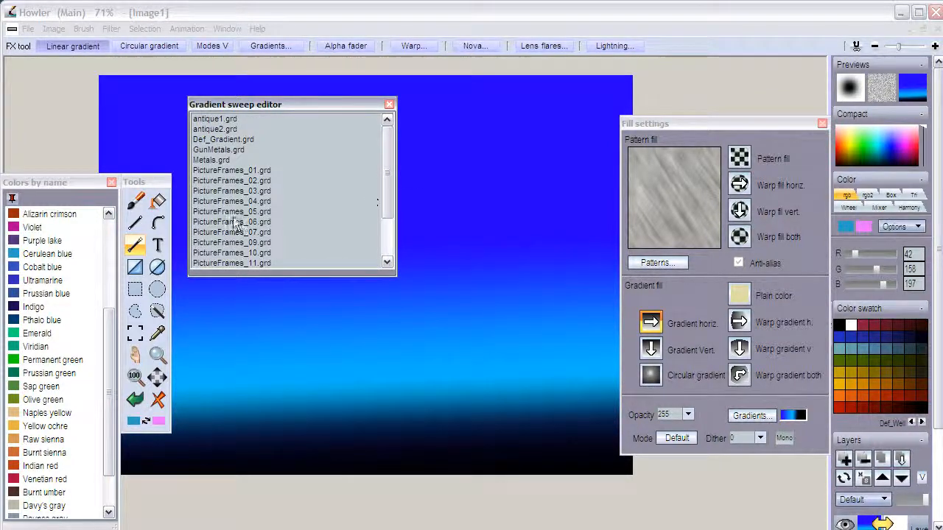
double_click(216, 160)
- Set the gradient index to 6, draw diagonal linear gradients over the canvas and close the Gradient sweep editor
left_click(253, 259)
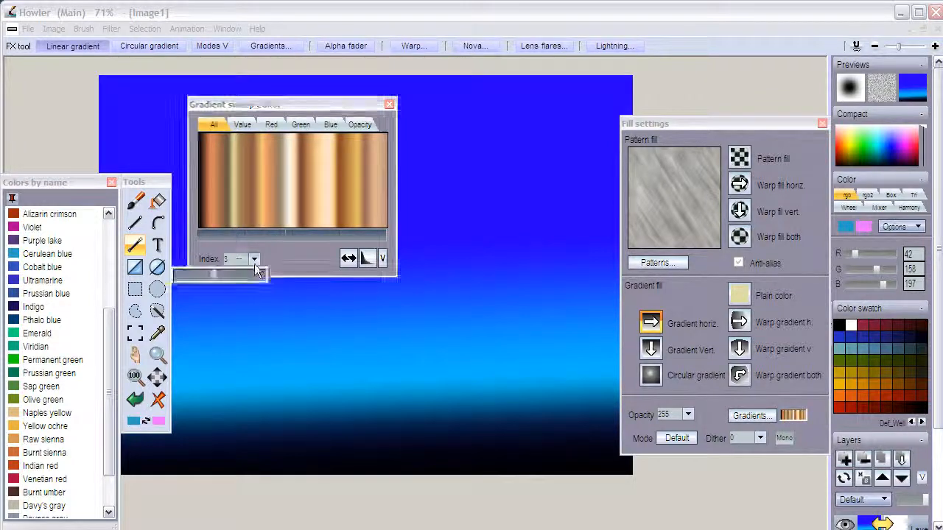
left_click_drag(221, 277, 249, 274)
left_click_drag(500, 244, 171, 52)
left_click_drag(580, 429, 399, 101)
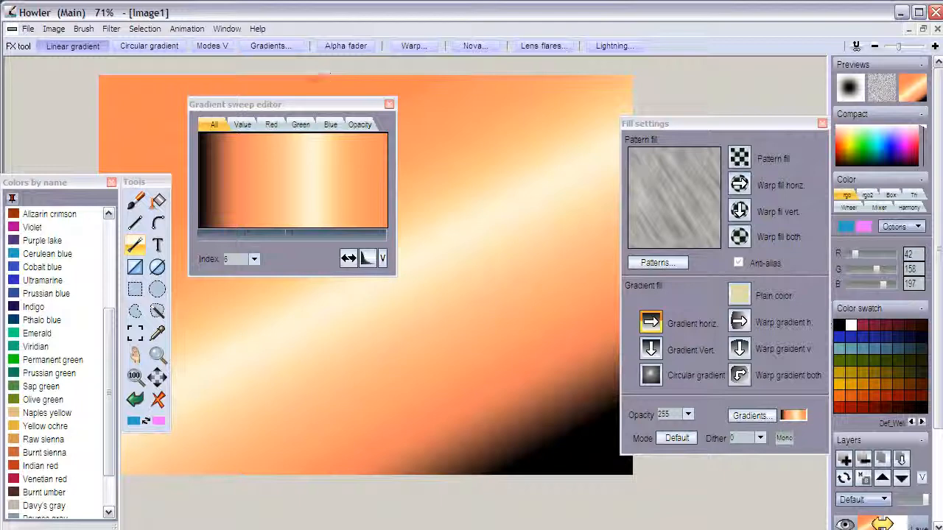
left_click_drag(304, 103, 300, 274)
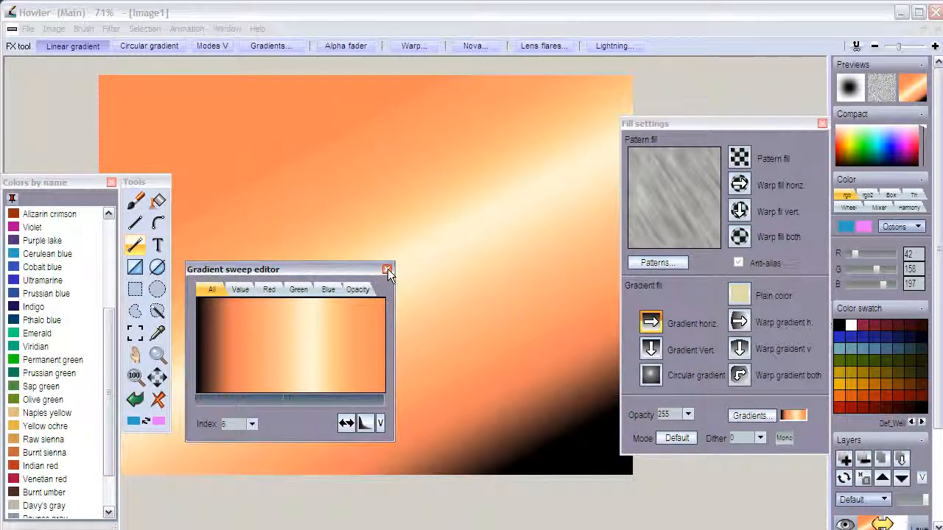
left_click(386, 269)
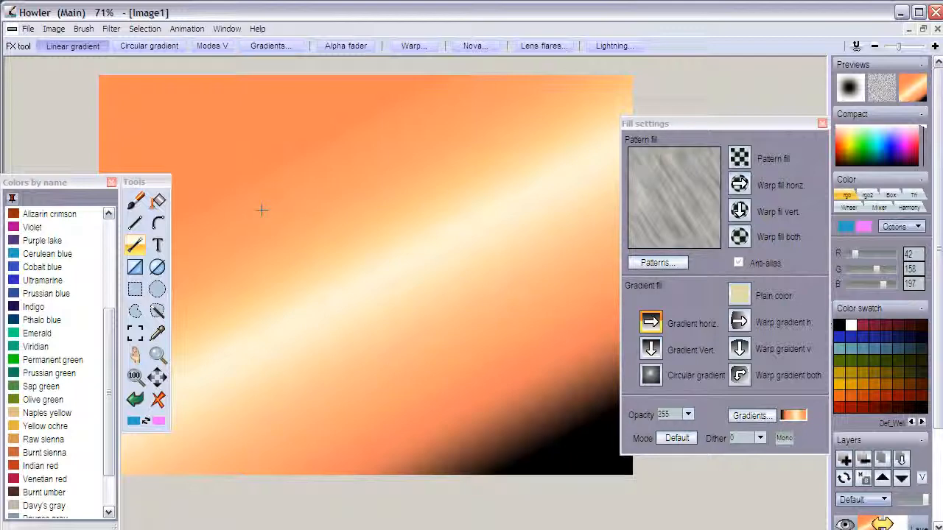
- Place a text box over the canvas with the Text tool and replace its sample text with "Fabrisons.com"
left_click(157, 244)
left_click_drag(434, 245, 340, 240)
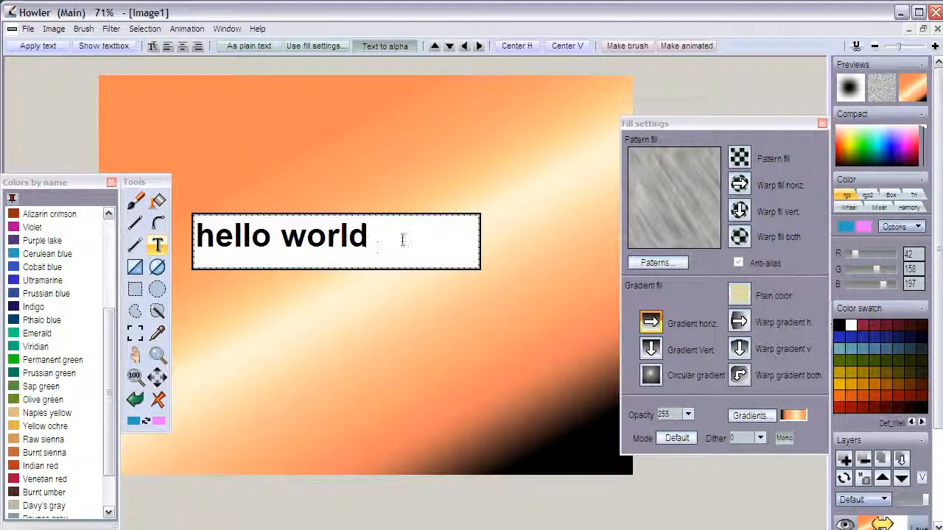
left_click_drag(402, 236, 193, 234)
type("Fabri")
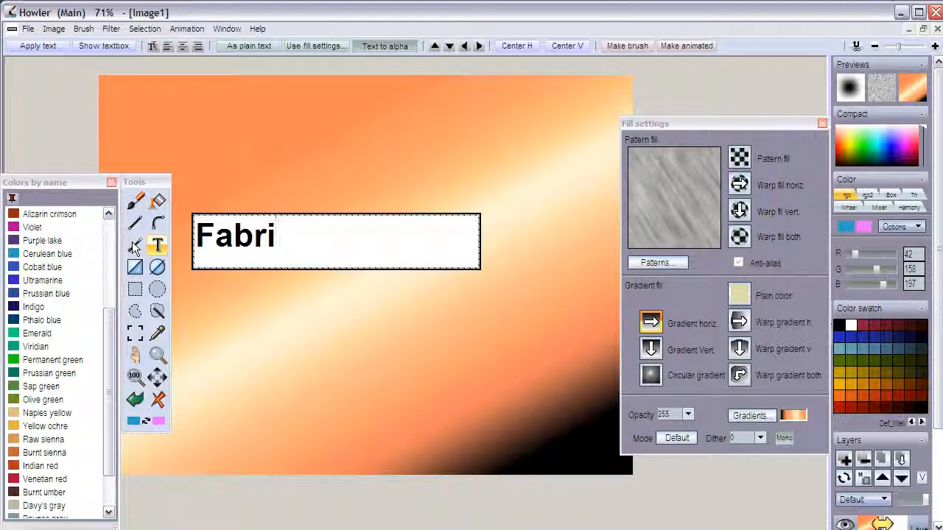
type("sons")
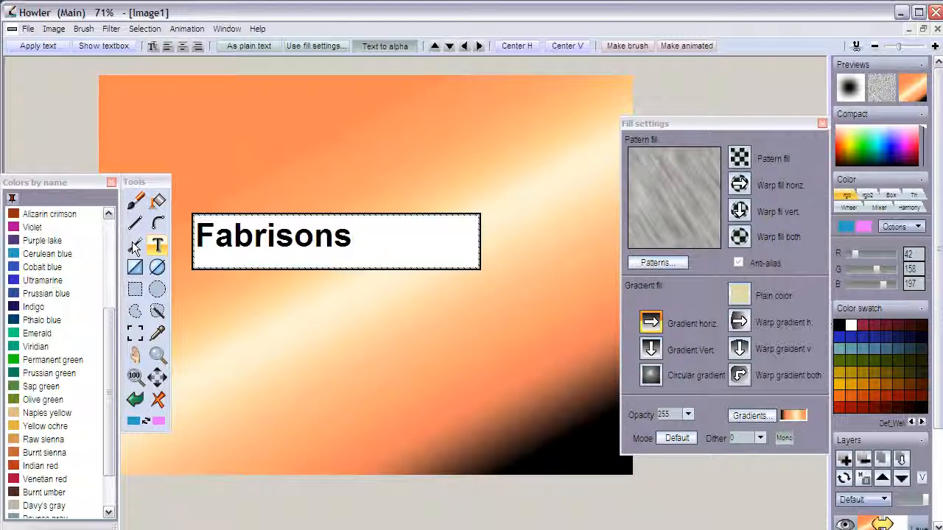
type(".com")
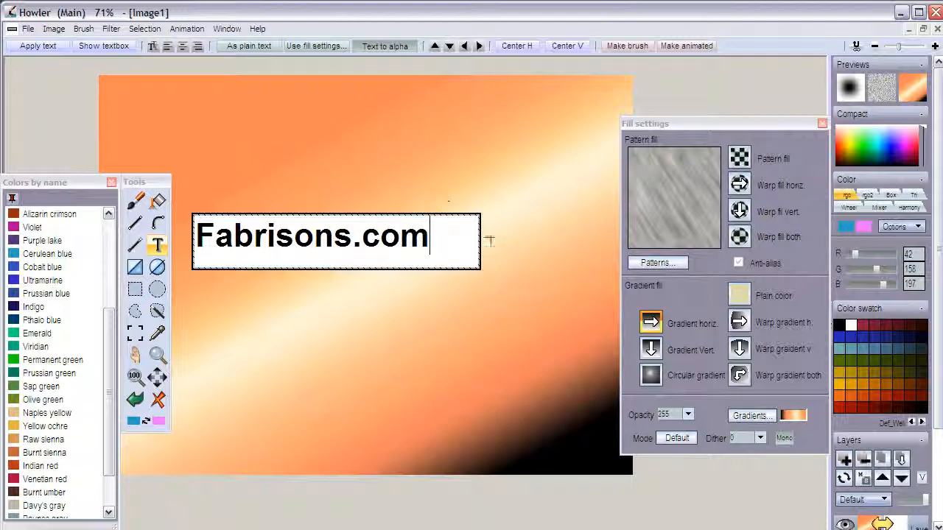
- Set the text's font size to 72 and enlarge and reposition the text box so "Fabrisons.com" fits on one line
left_click_drag(431, 243, 175, 242)
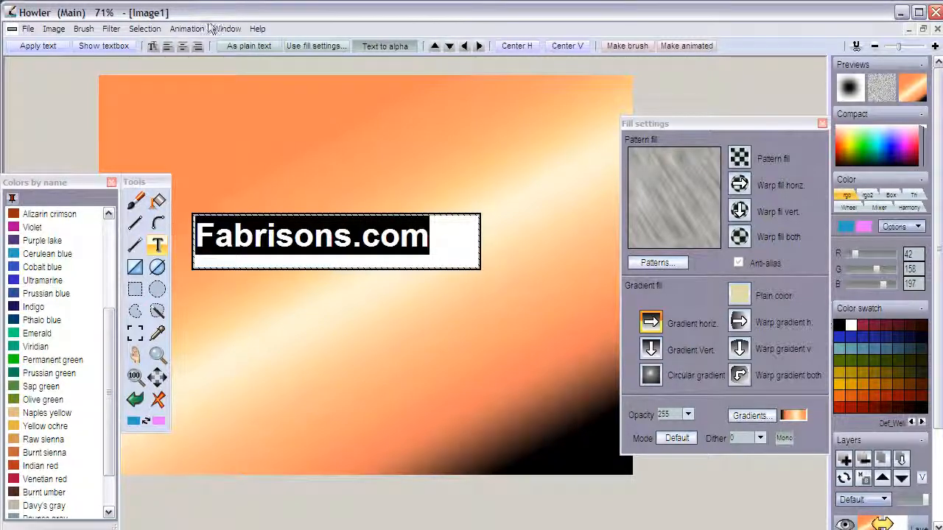
left_click(154, 47)
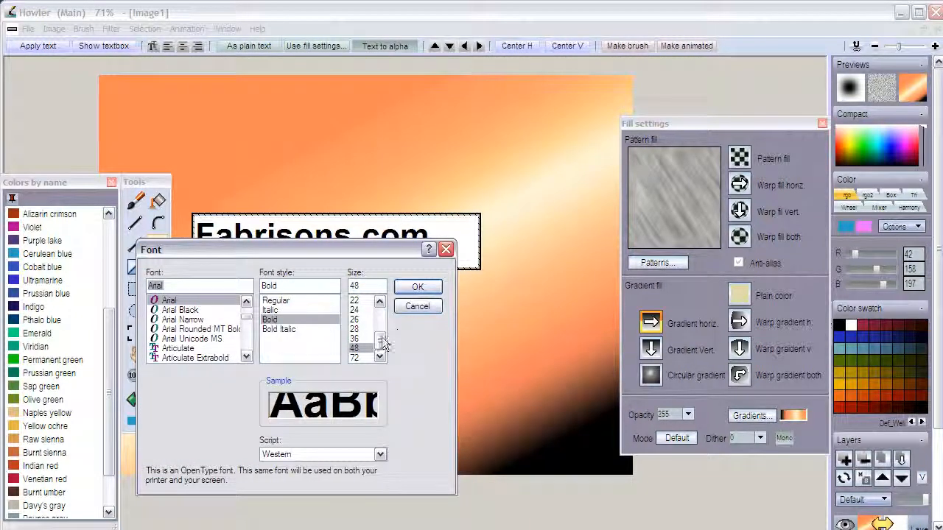
left_click(354, 358)
left_click(417, 286)
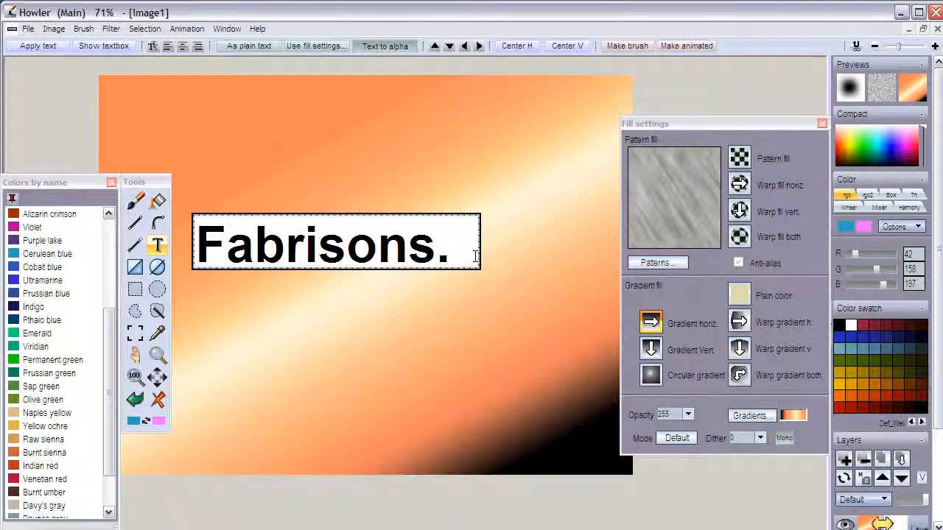
type("com")
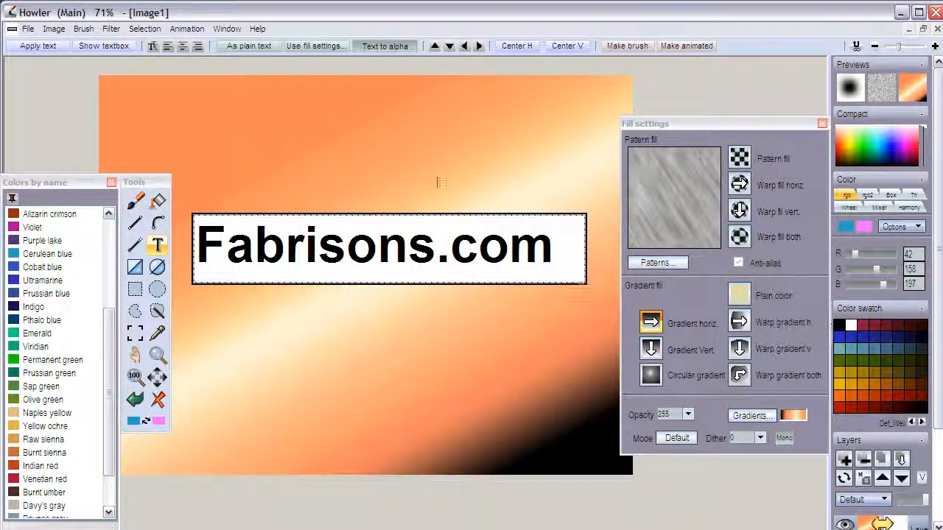
left_click_drag(394, 253, 408, 268)
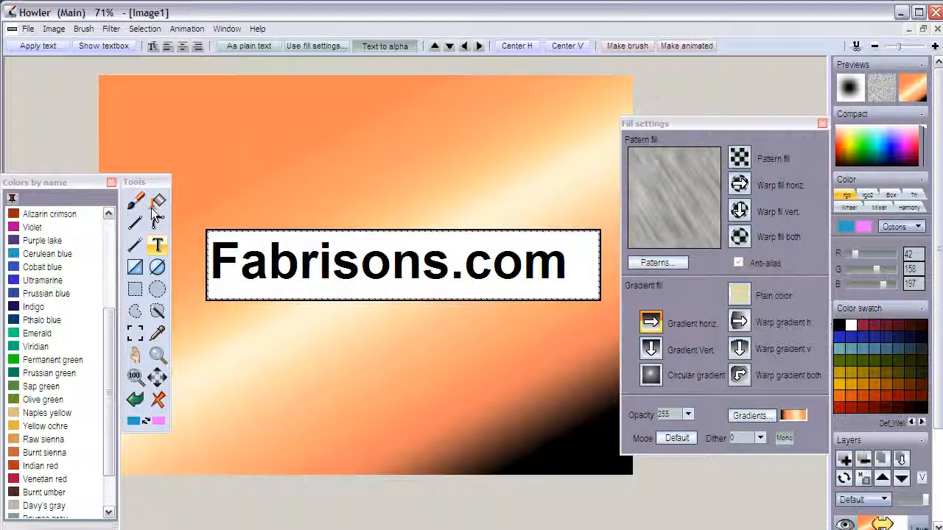
- Apply the text as an alpha selection with Text to alpha and position its outline near the middle of the canvas
left_click(160, 247)
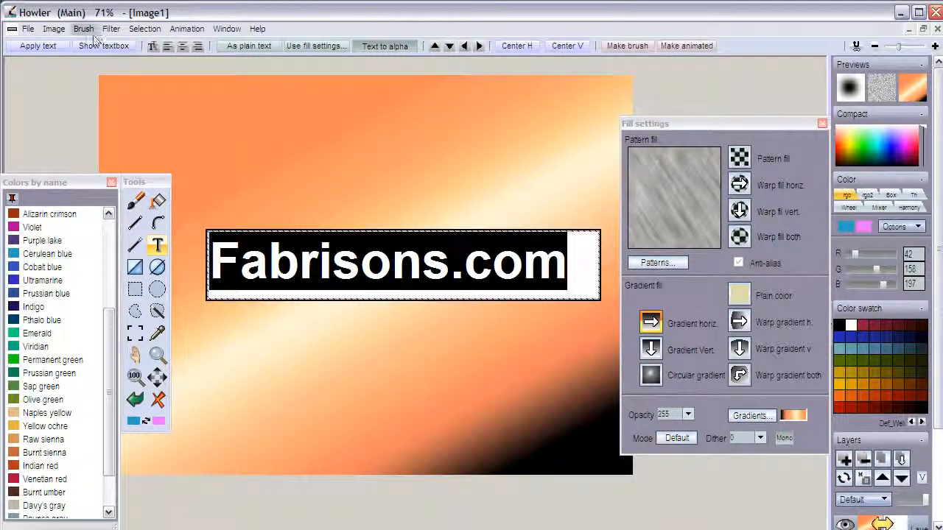
left_click(383, 47)
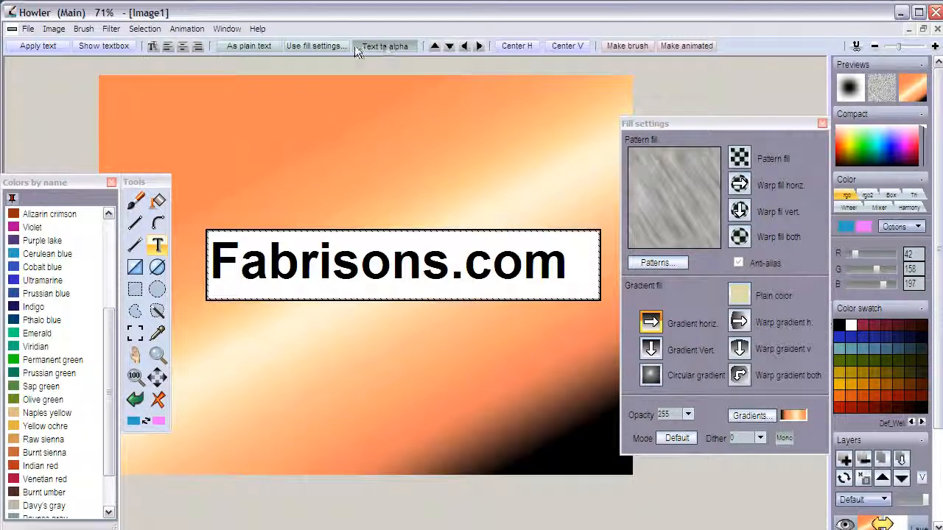
left_click(53, 45)
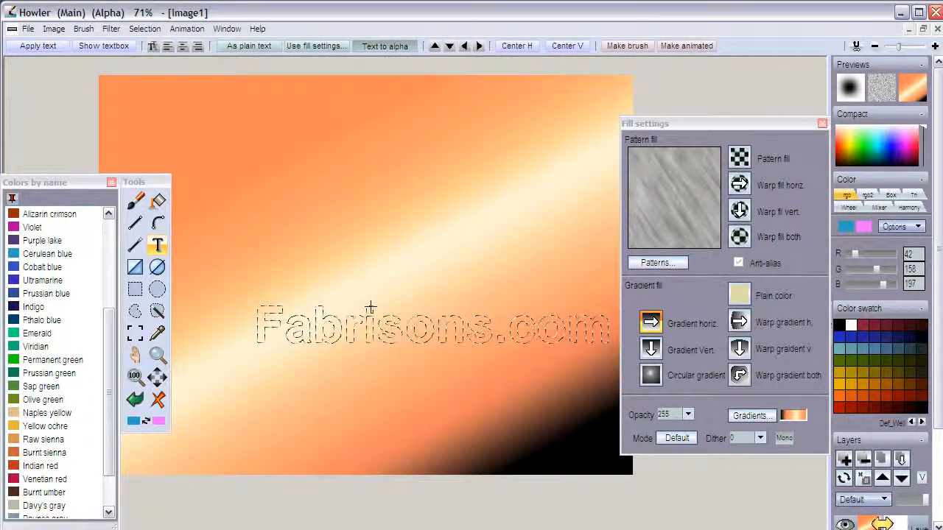
left_click_drag(376, 270, 432, 296)
left_click_drag(430, 344, 372, 293)
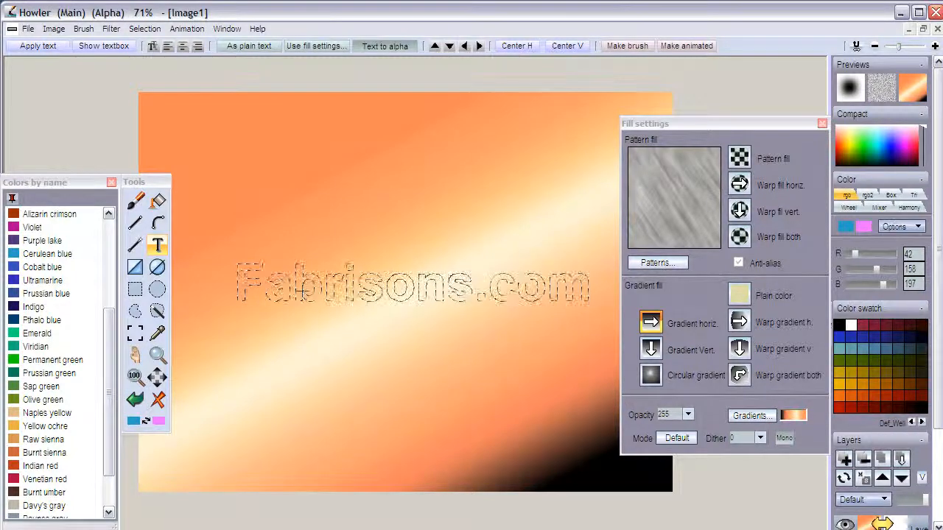
- Fill the text selection with plain Purple lake color
left_click(157, 202)
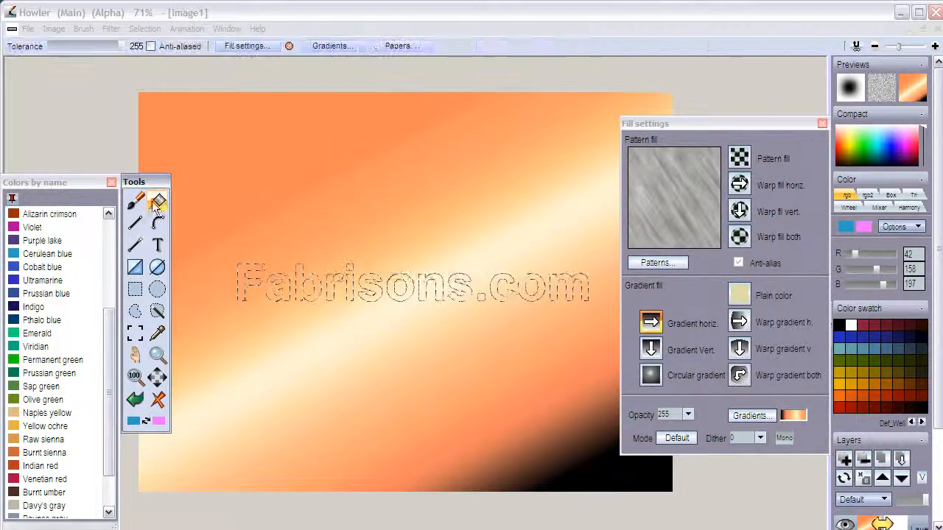
left_click(42, 241)
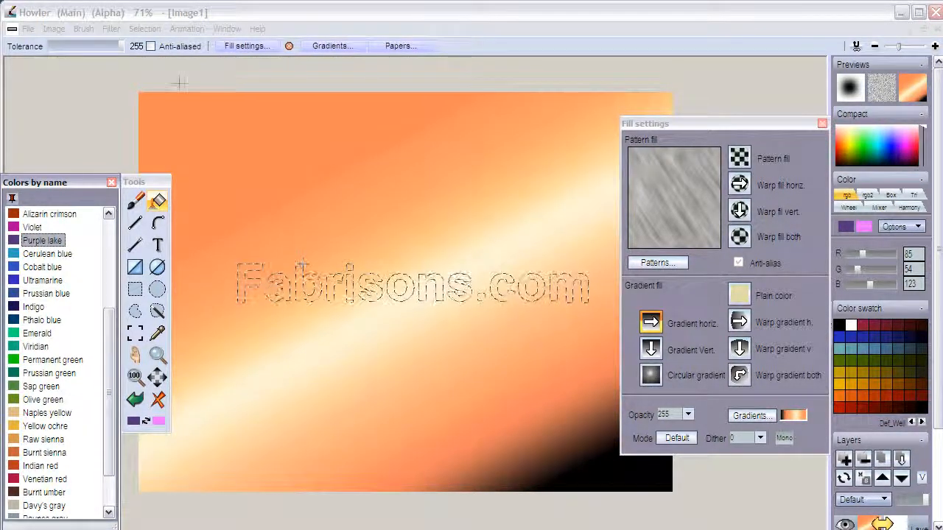
left_click(125, 47)
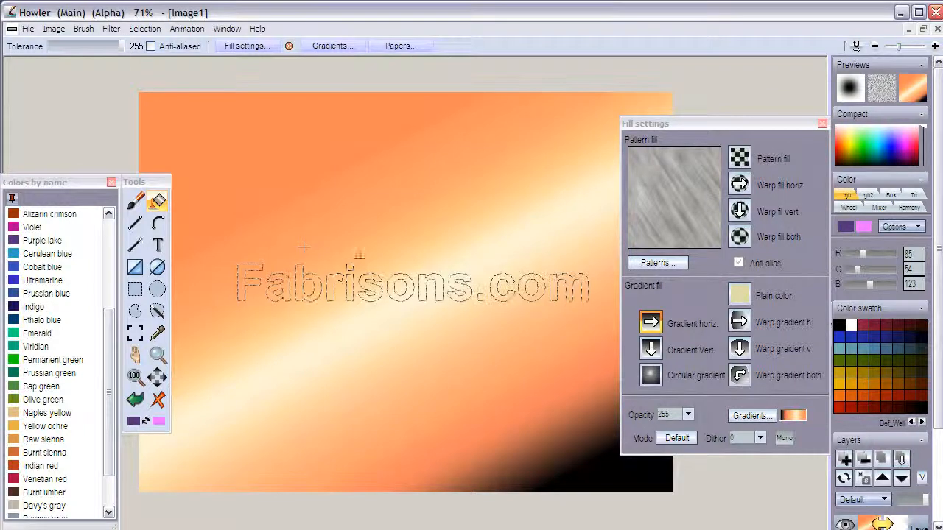
left_click(739, 295)
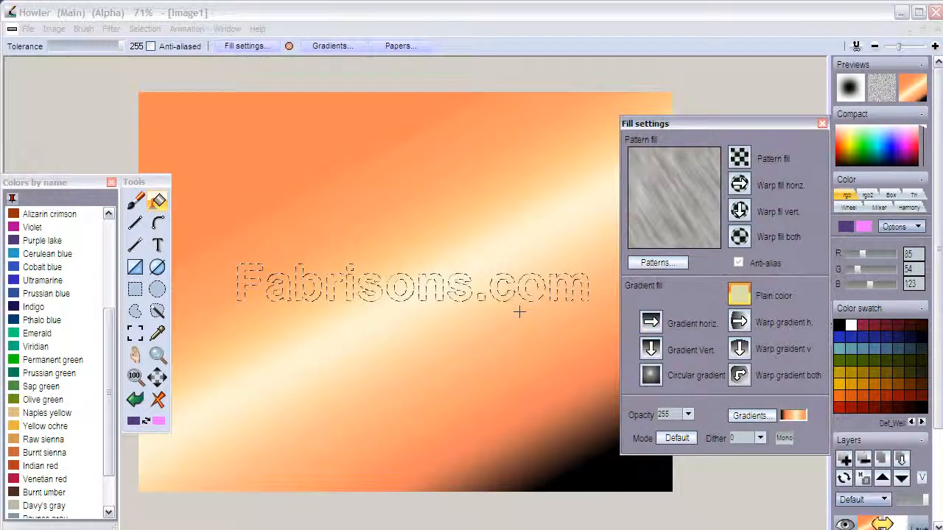
left_click(367, 288)
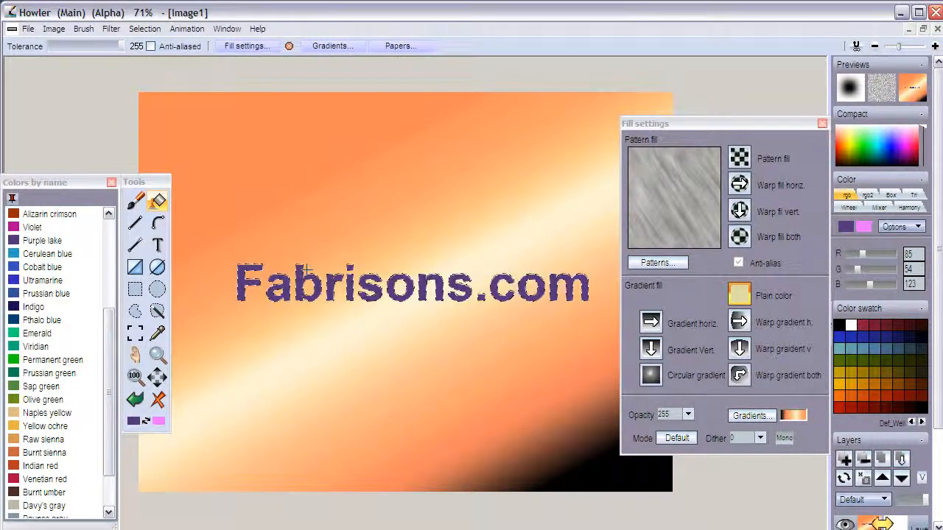
- Store the text selection in the alpha buffer, and move and shrink the Alpha buffer window clear of the image
left_click(144, 29)
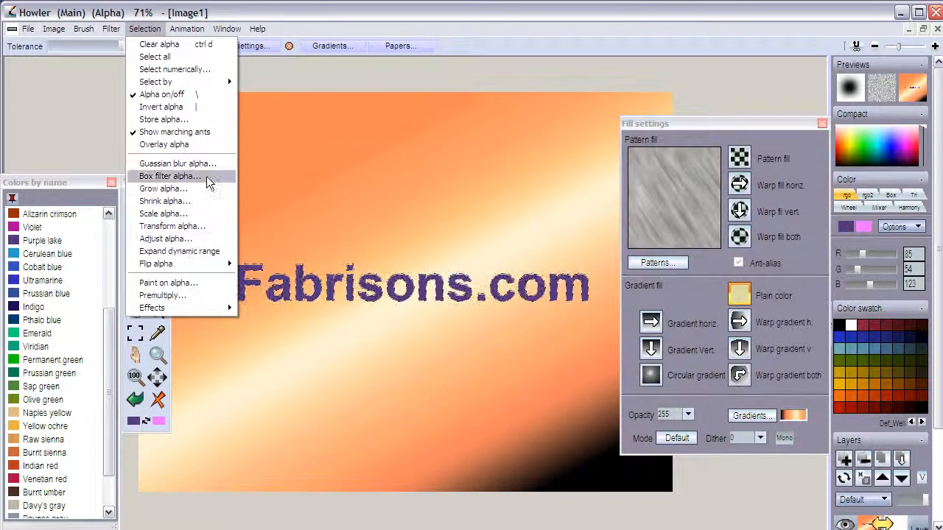
left_click(190, 119)
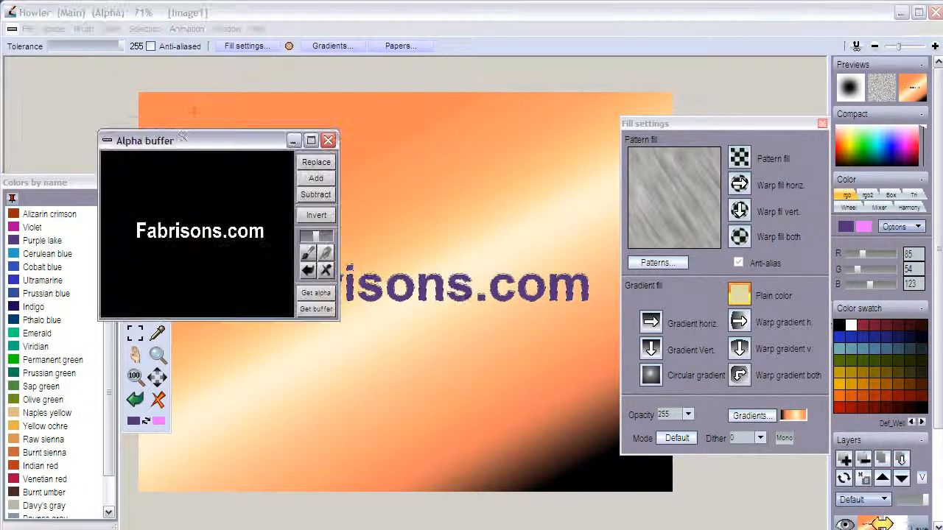
left_click_drag(181, 139, 654, 20)
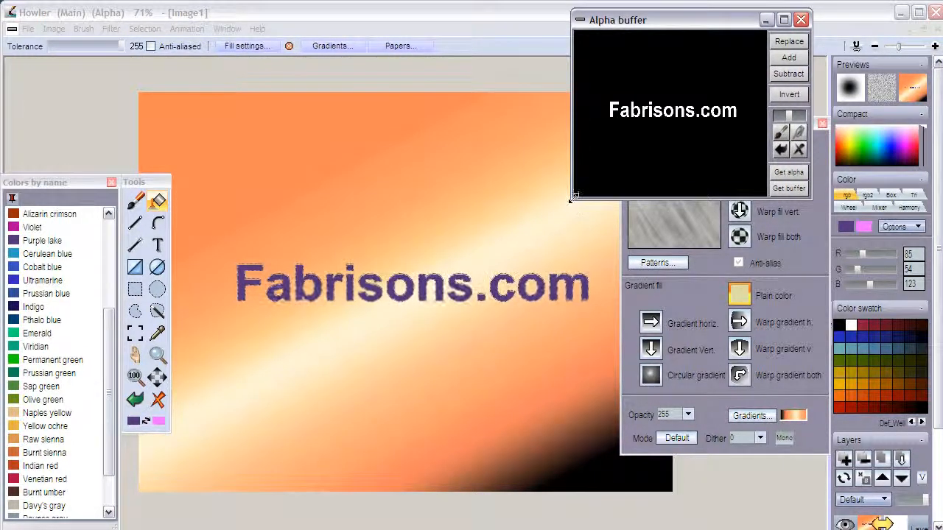
left_click_drag(572, 197, 649, 68)
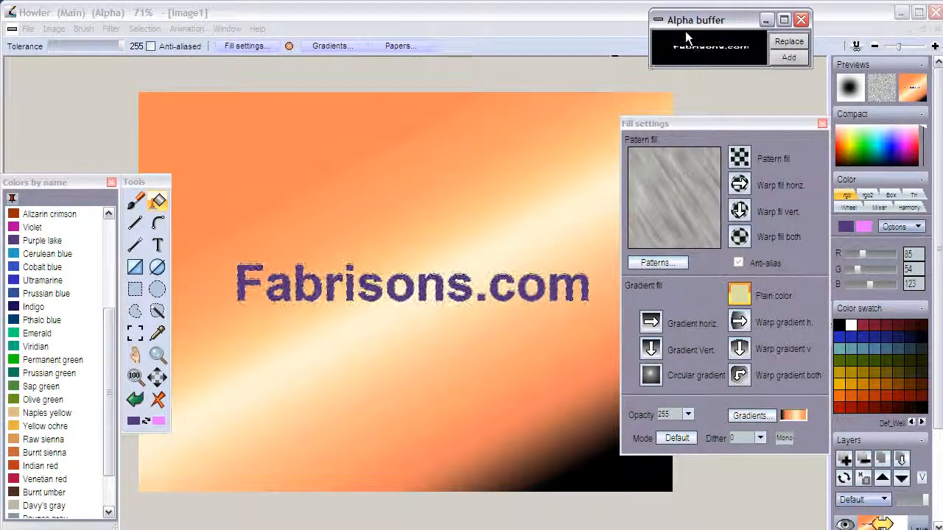
- Grow the "Fabrisons.com" alpha selection so its outline extends a small margin beyond the letters
left_click(143, 28)
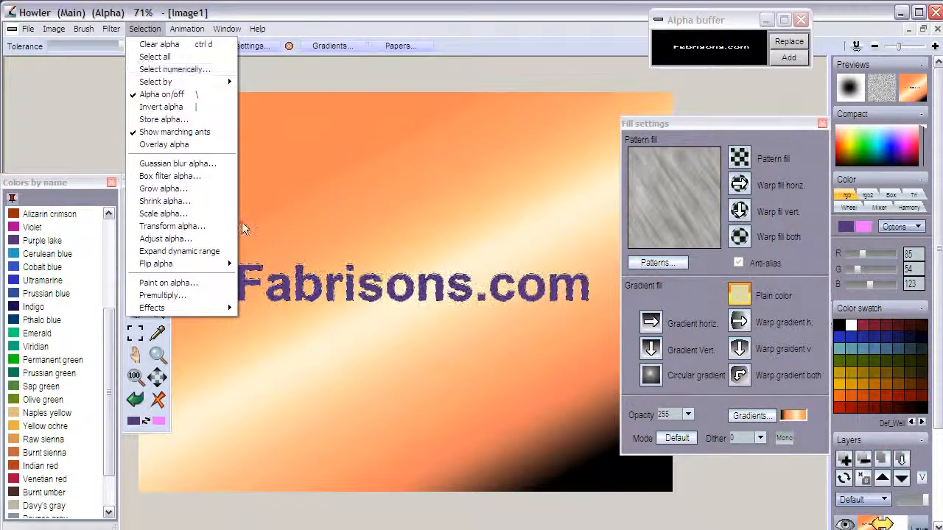
left_click(187, 187)
left_click_drag(459, 386, 504, 386)
left_click(475, 424)
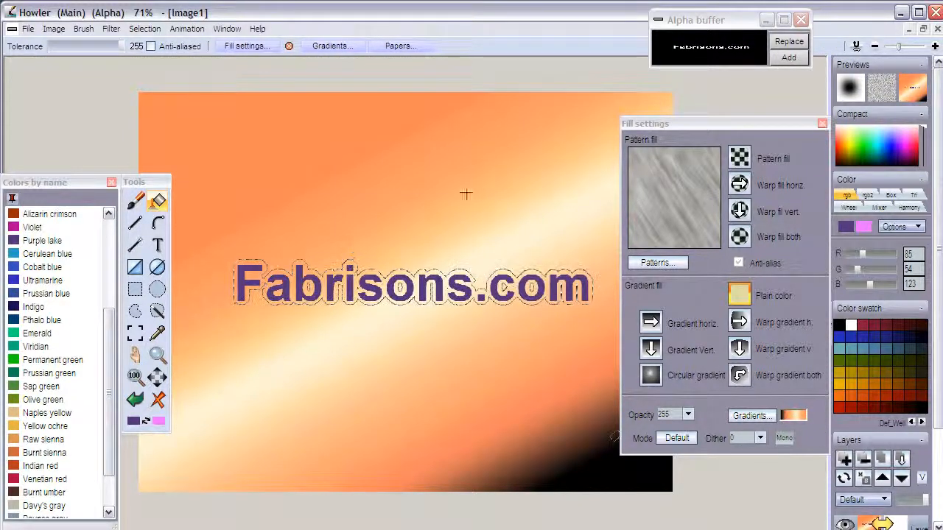
- Store the grown selection in a second alpha buffer and subtract the original text alpha from the active selection
left_click(692, 68)
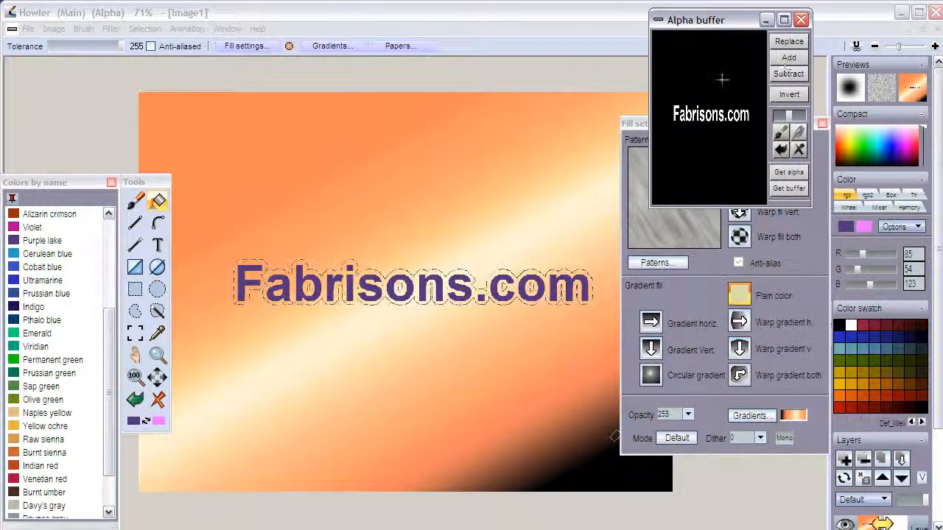
left_click(166, 28)
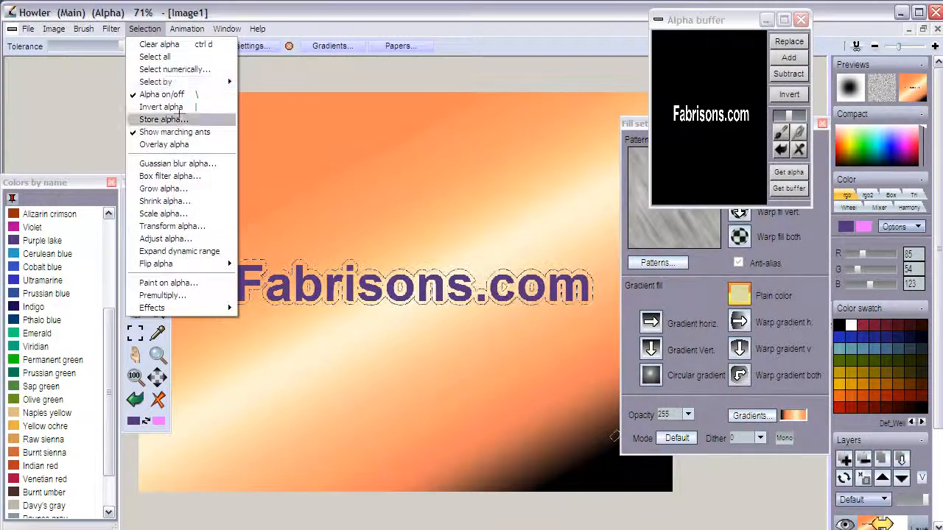
left_click(170, 119)
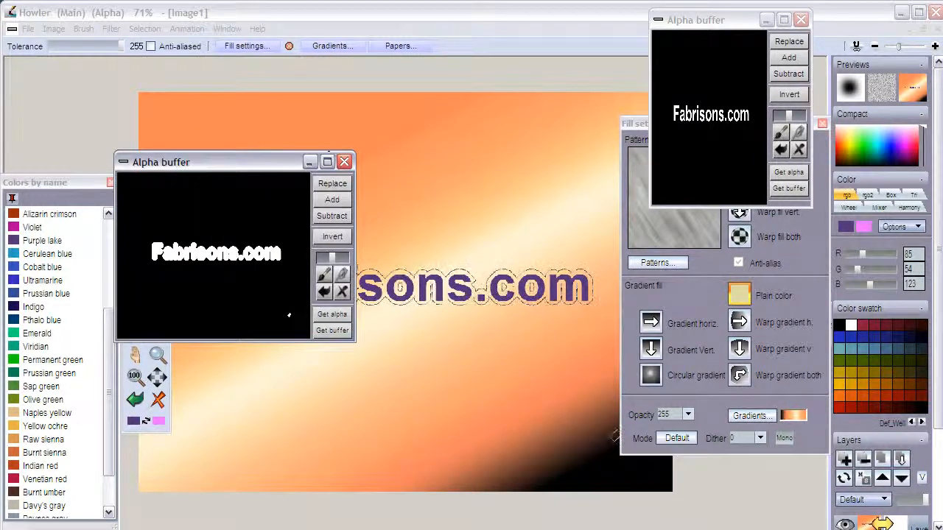
left_click(778, 74)
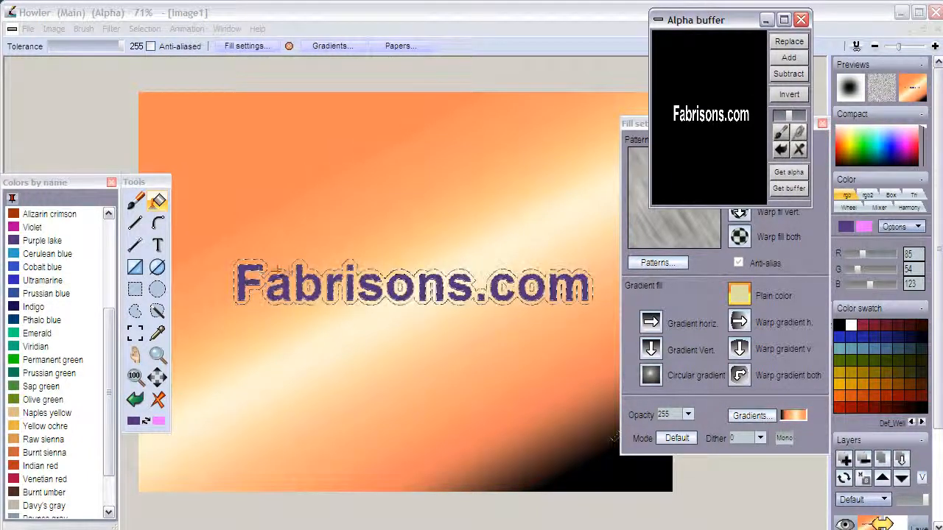
- Fill the outline area around the letters with the current horizontal gradient
scroll(375, 265, "up", 1)
scroll(374, 265, "up", 4)
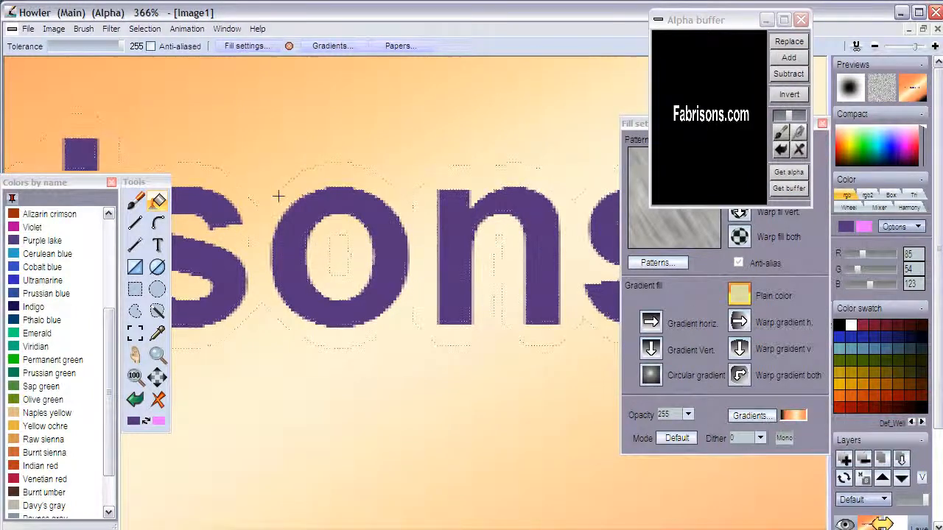
scroll(385, 233, "down", 11)
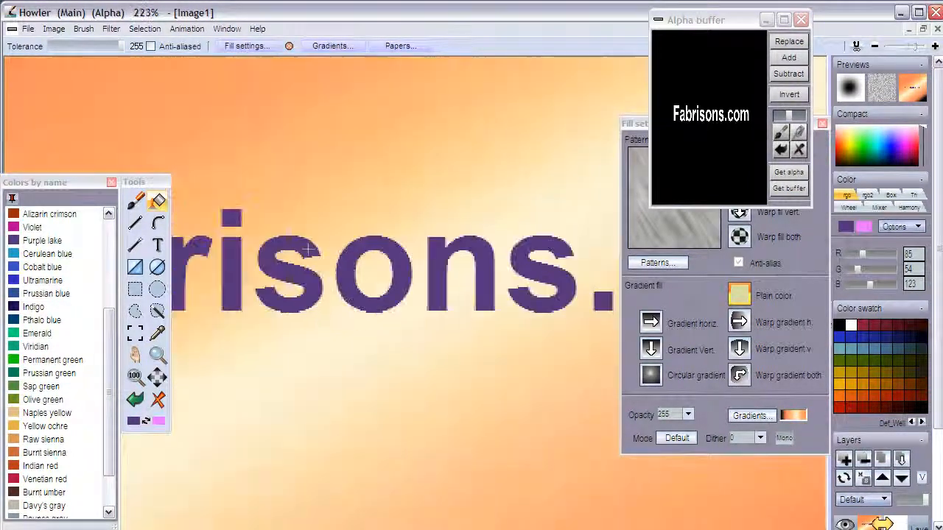
scroll(386, 230, "down", 4)
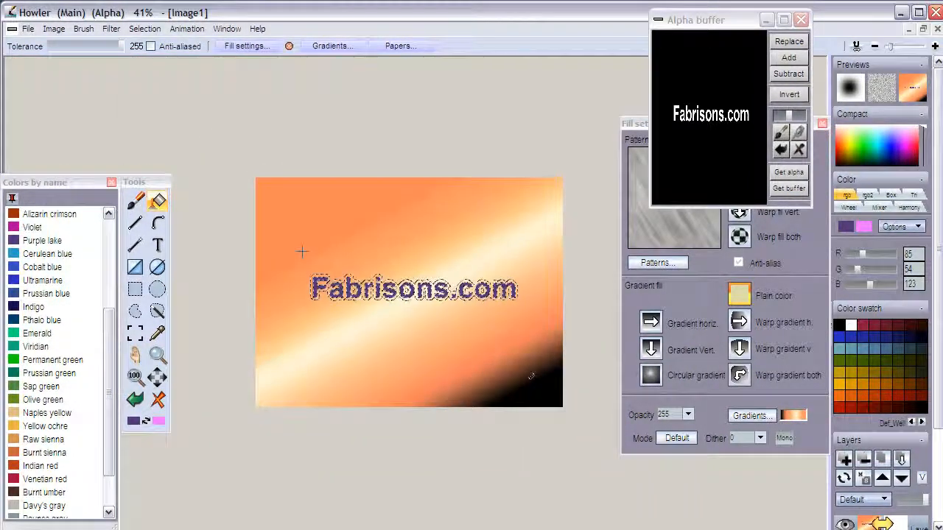
scroll(343, 261, "up", 4)
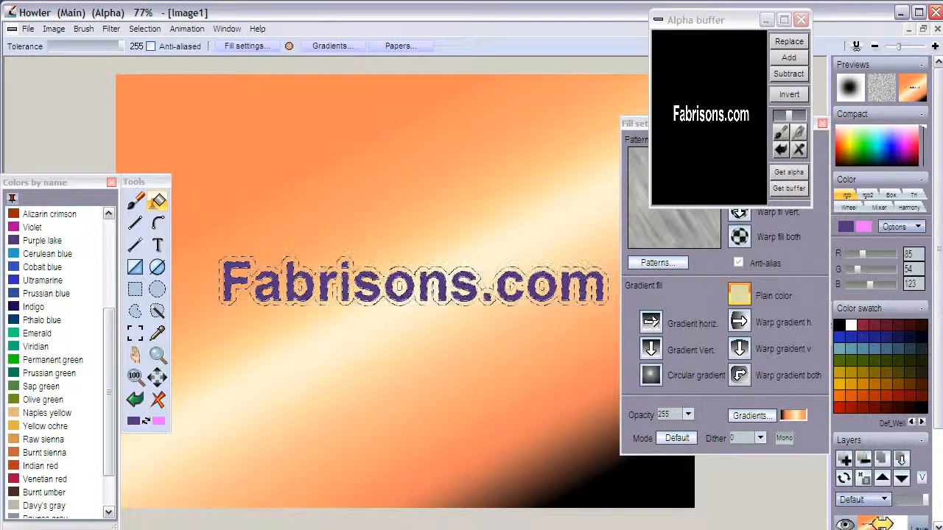
left_click(650, 323)
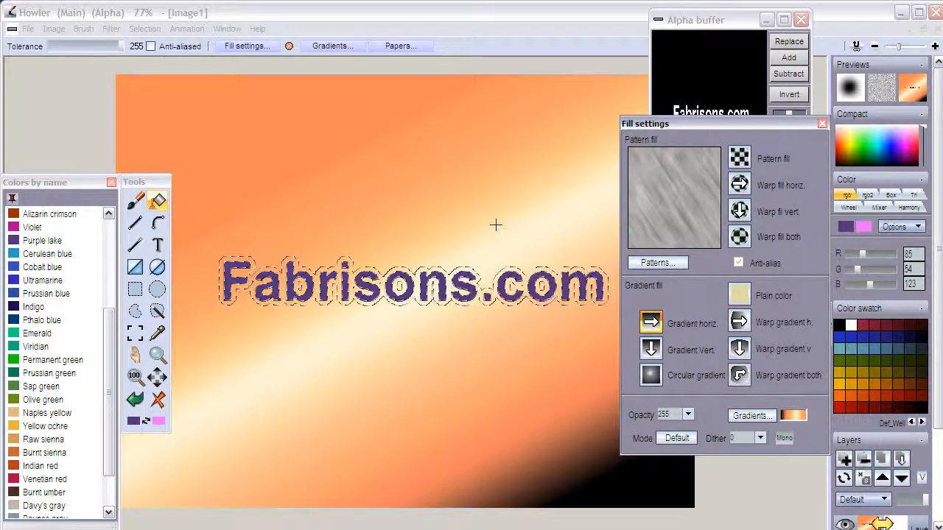
left_click(338, 283)
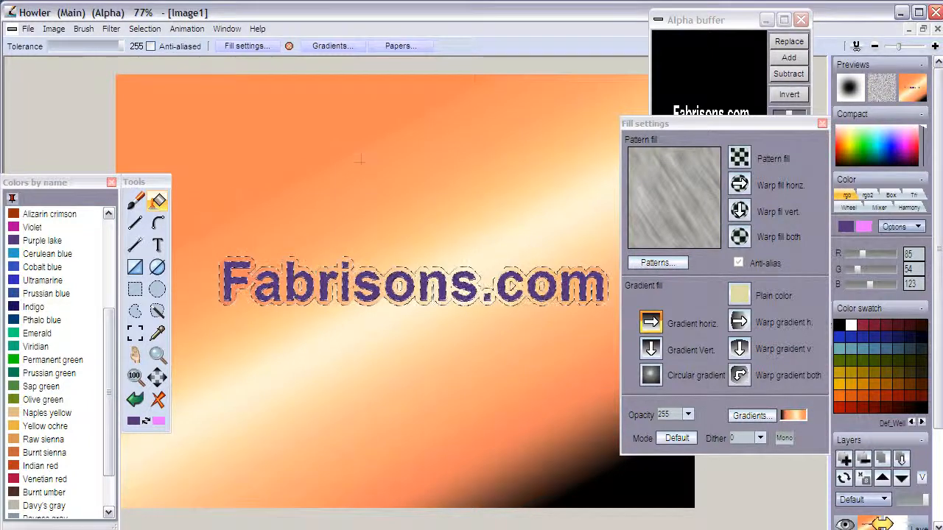
- Reverse the gradient in the Gradient sweep editor and fill the outline around the letters with it
left_click(794, 416)
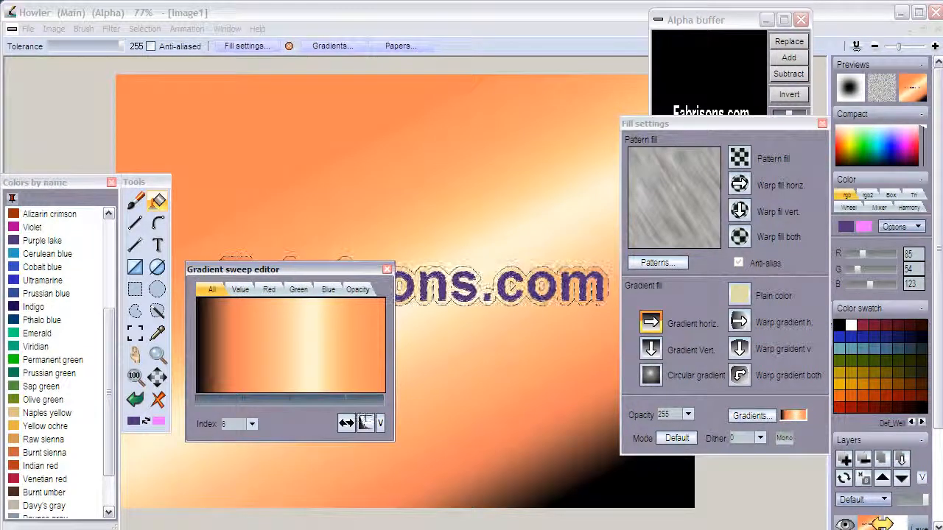
left_click(346, 423)
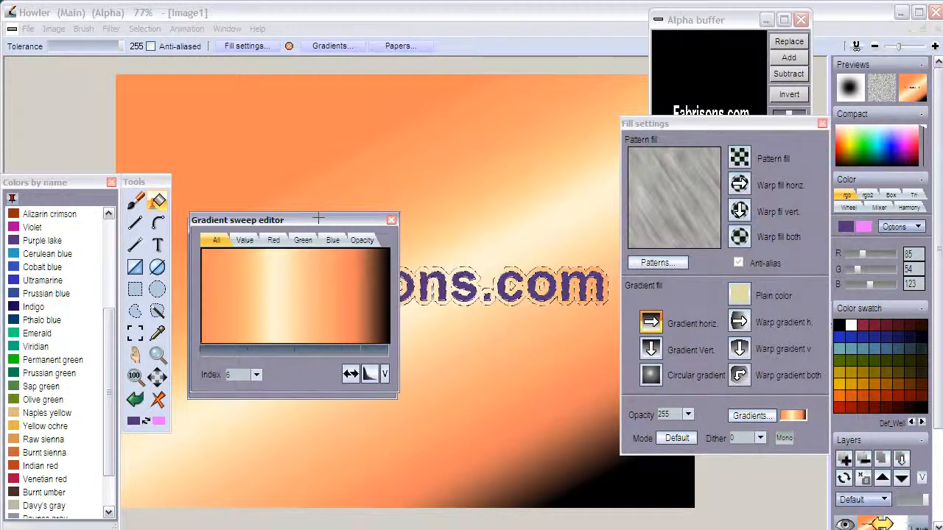
left_click_drag(324, 269, 542, 66)
left_click(351, 275)
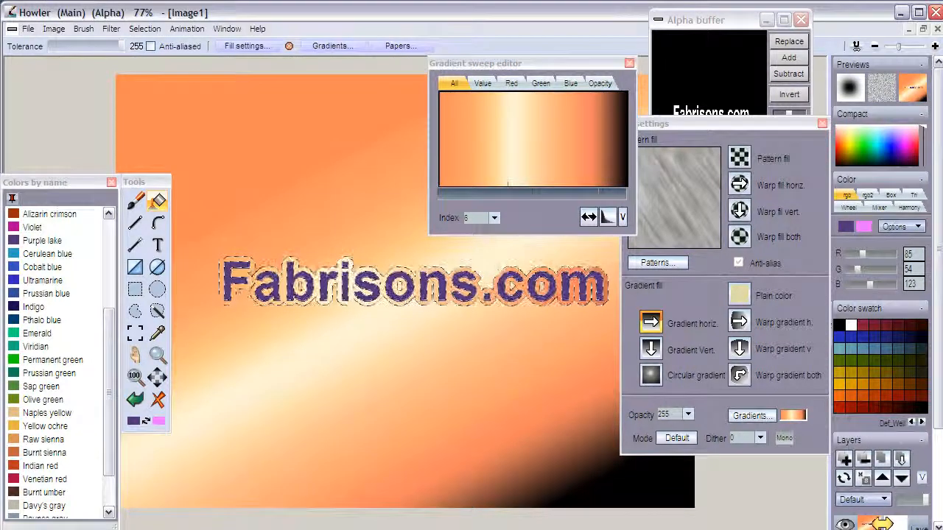
- Switch to the blue gradient at index 4 and fill the outline around the letters with it
left_click_drag(494, 218, 466, 232)
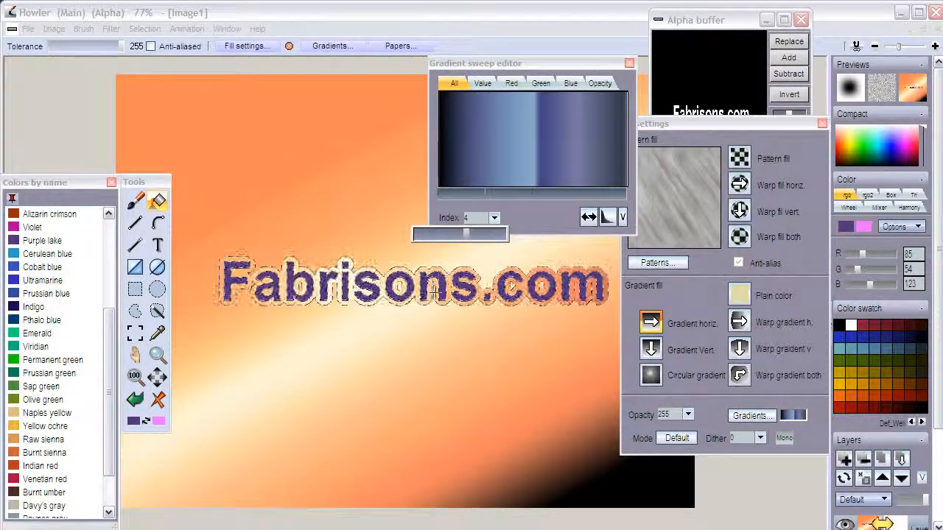
left_click(435, 293)
left_click(437, 292)
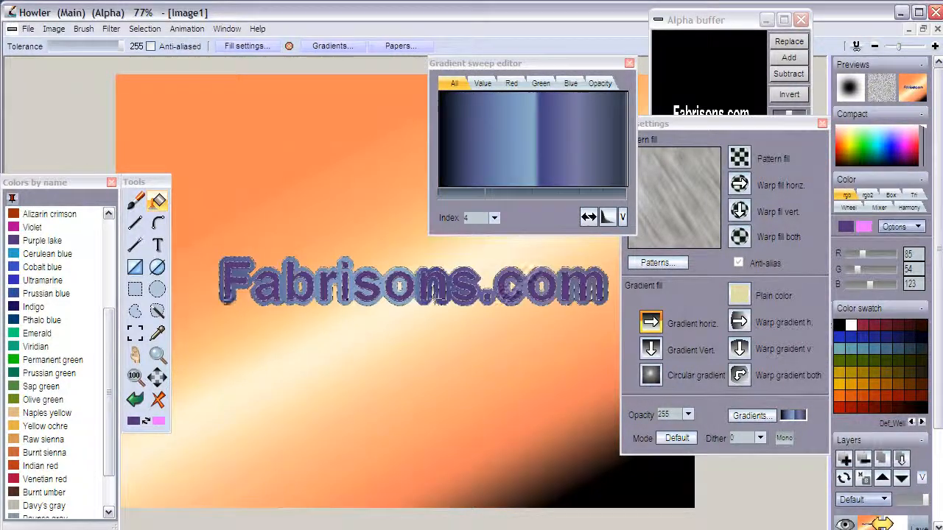
- Switch to the brown and gold striped gradient at index 3 and fill the outline around the letters with it
left_click(487, 218)
left_click_drag(466, 232, 453, 233)
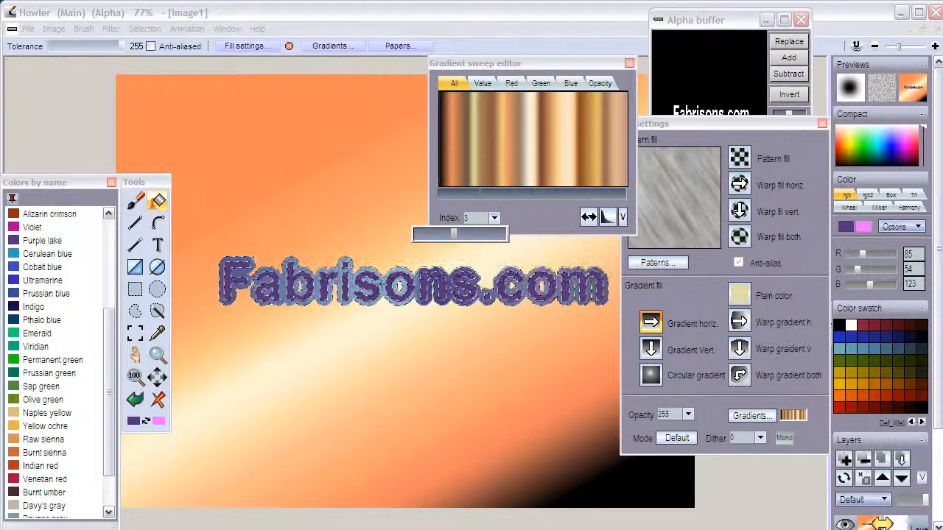
left_click(440, 289)
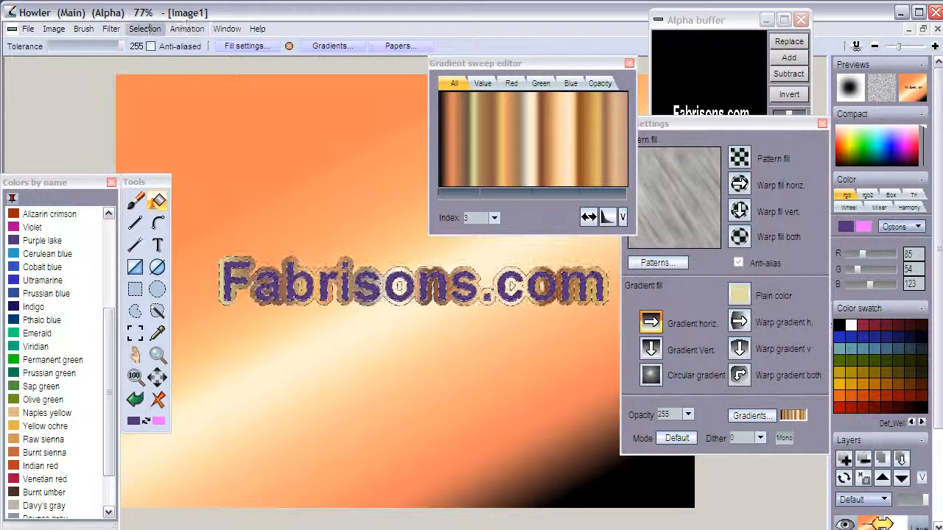
- Apply the Emboss by alpha effect to the outlined "Fabrisons.com" text
left_click(144, 28)
mouse_move(221, 308)
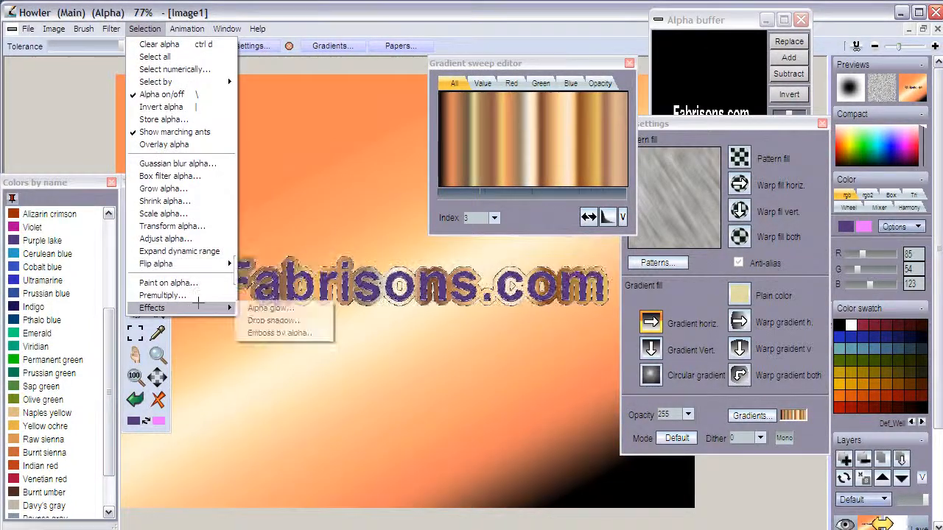
left_click(251, 333)
left_click_drag(477, 384, 465, 385)
left_click(464, 423)
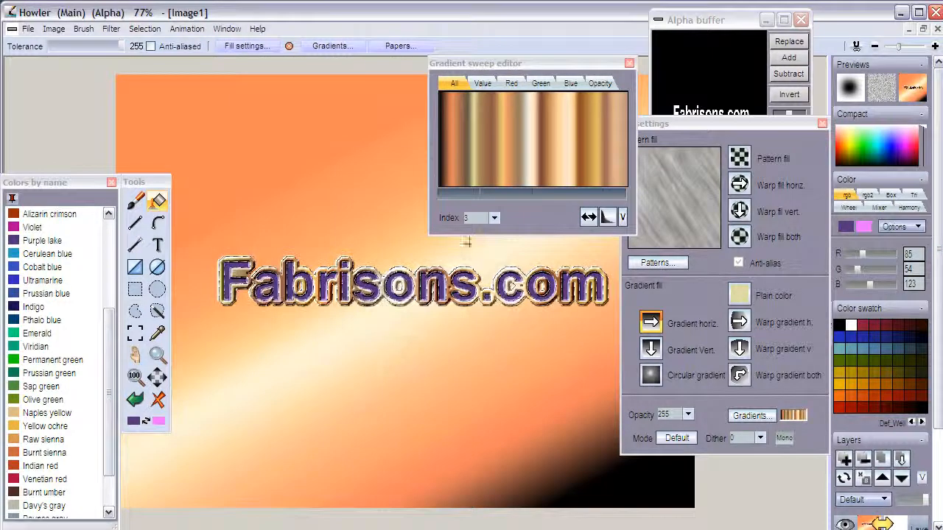
- Store the finished image in an image buffer placed clear of the text, and clear the text selection
left_click_drag(501, 64, 109, 351)
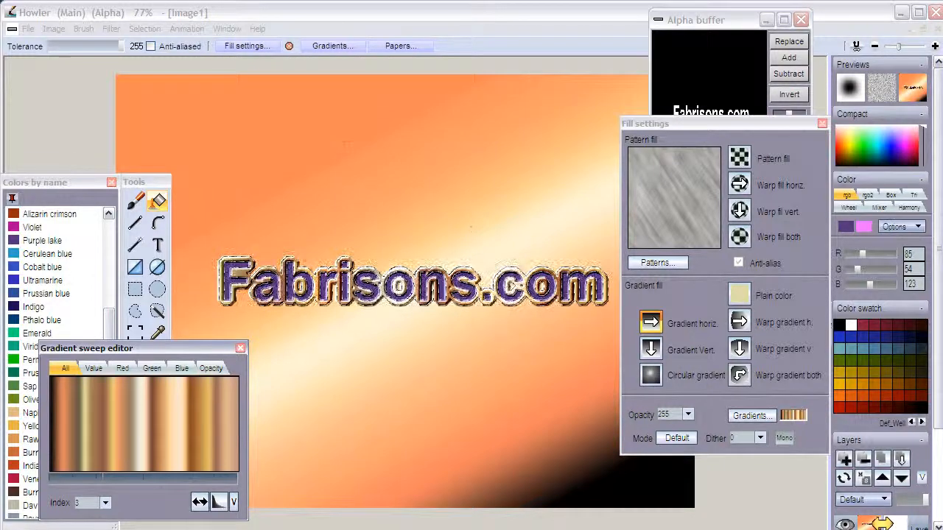
left_click(53, 29)
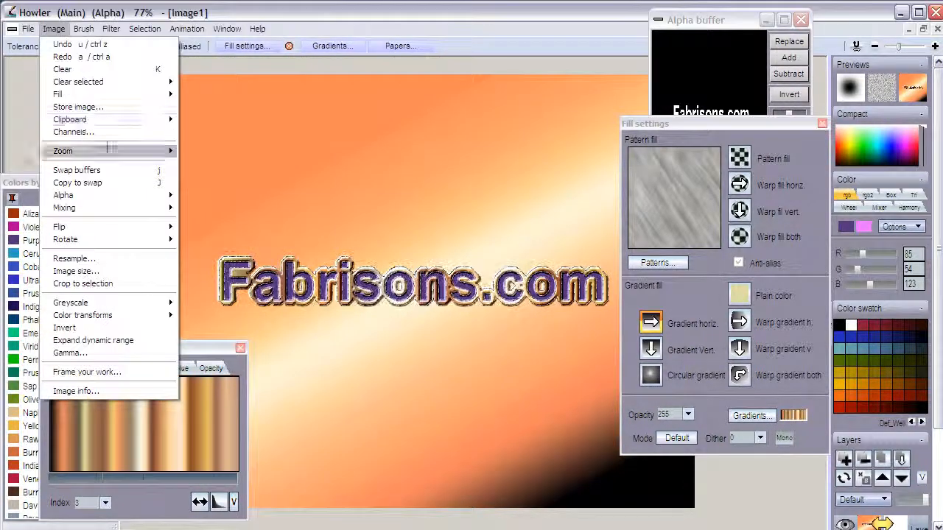
left_click(94, 115)
left_click_drag(160, 183, 753, 422)
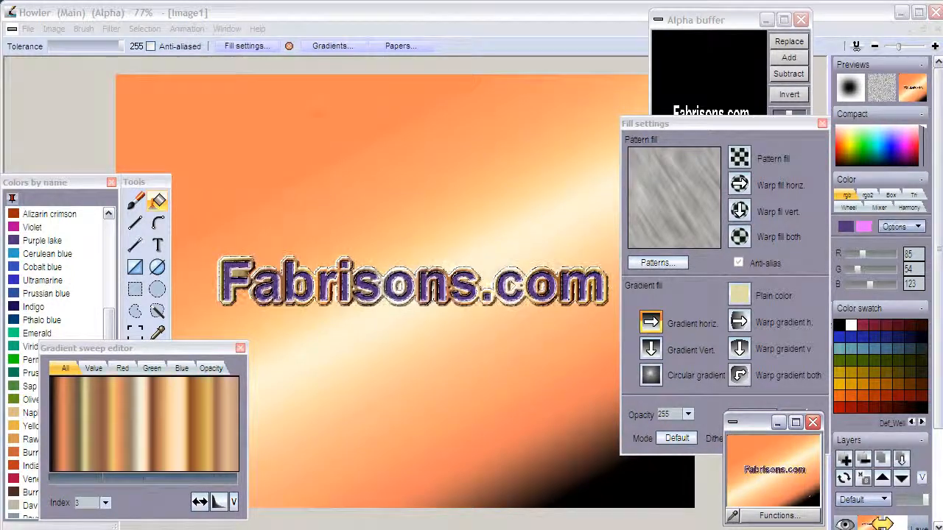
left_click(303, 181)
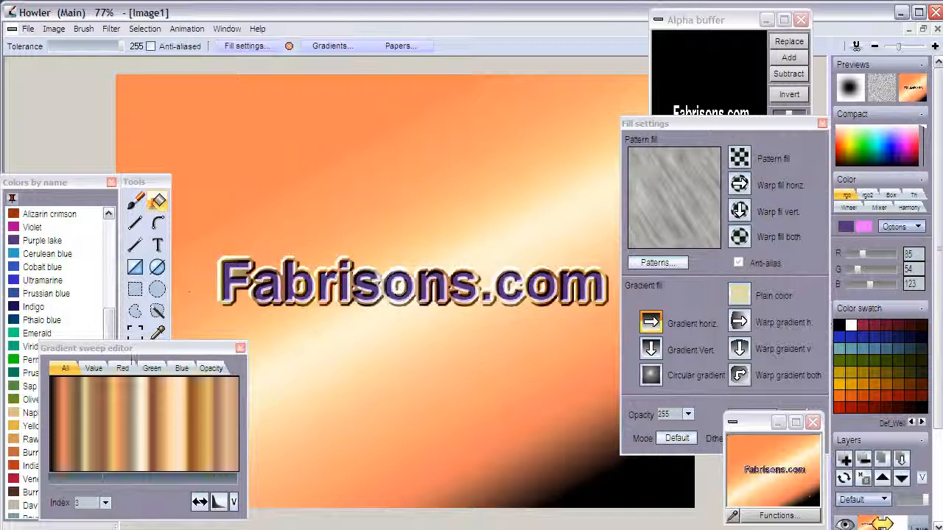
- Clear the canvas to the pink secondary color with the path tool active, and close the Gradient sweep editor
left_click_drag(124, 349, 298, 334)
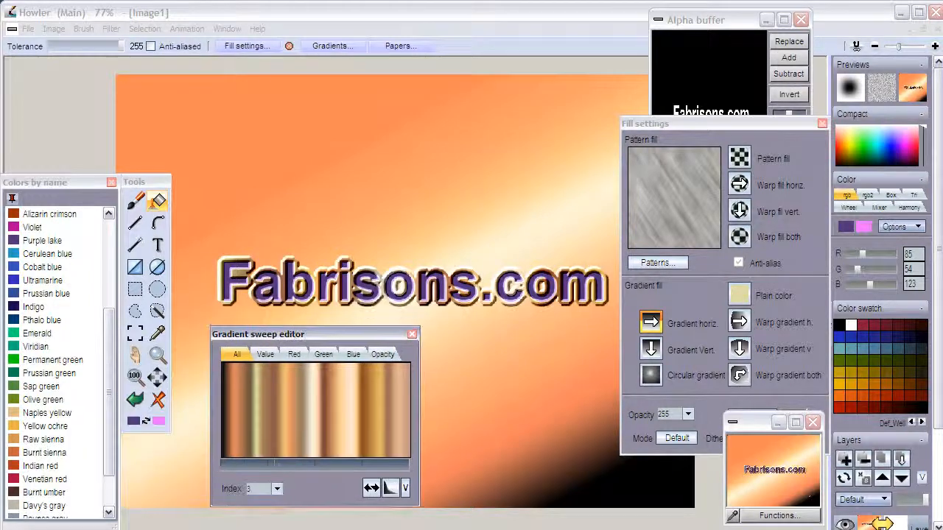
left_click(158, 220)
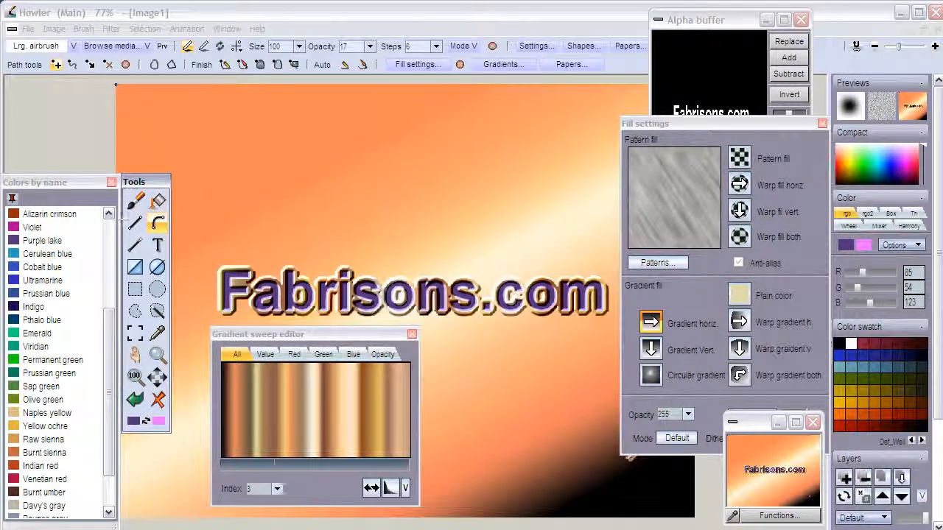
left_click(157, 399)
left_click_drag(361, 333, 635, 329)
left_click(686, 330)
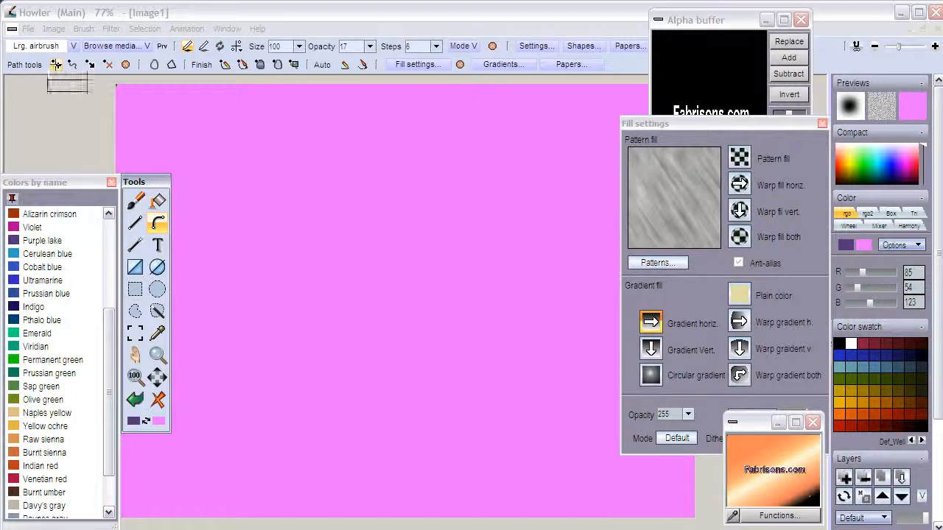
- Add path points for the right half of a large heart, from the center notch down toward the bottom tip
left_click(57, 65)
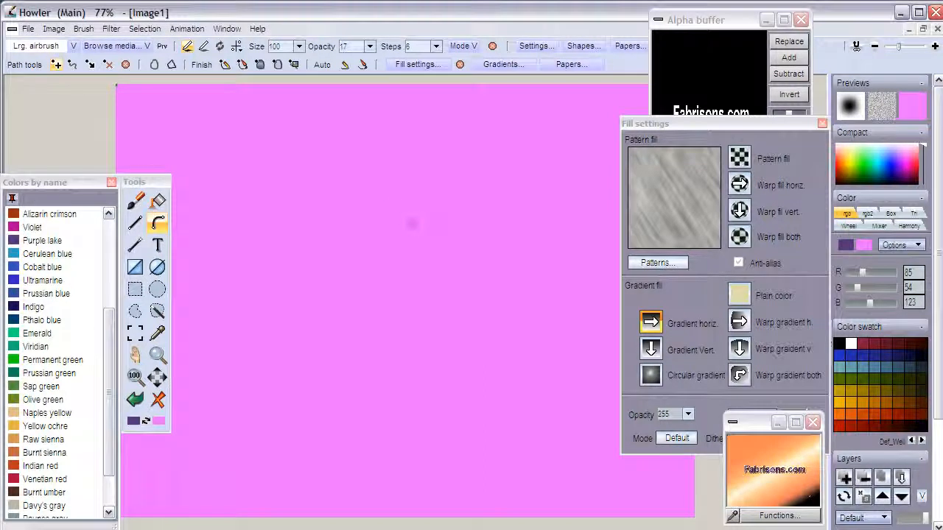
left_click(411, 228)
left_click(452, 170)
left_click(532, 153)
left_click(582, 217)
left_click(563, 286)
left_click(488, 359)
left_click(432, 412)
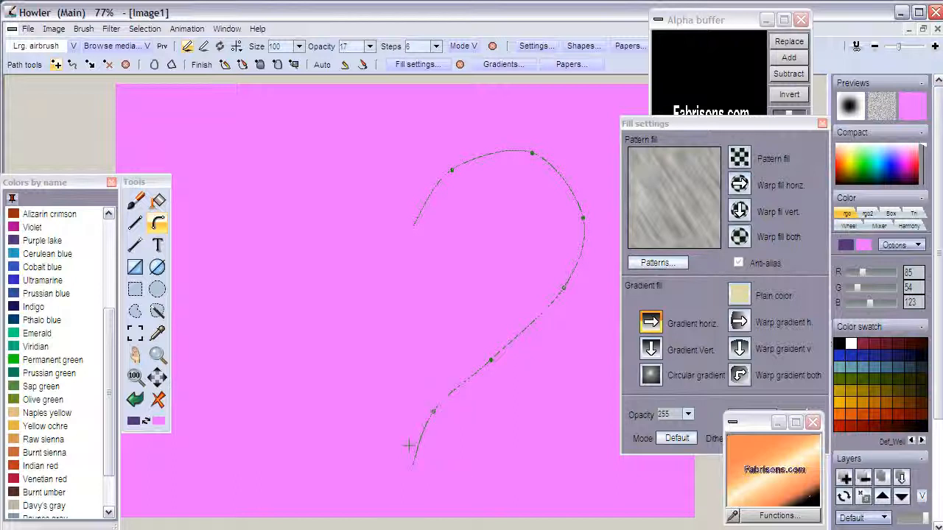
- Add path points up the left half of the heart from the bottom tip and back to the center notch
left_click(385, 414)
left_click(307, 360)
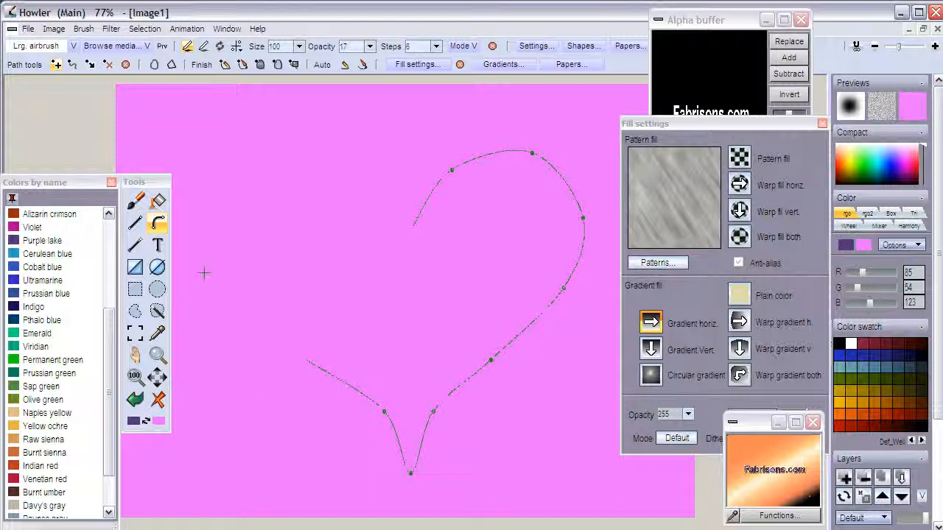
left_click(237, 295)
left_click(220, 178)
left_click(208, 174)
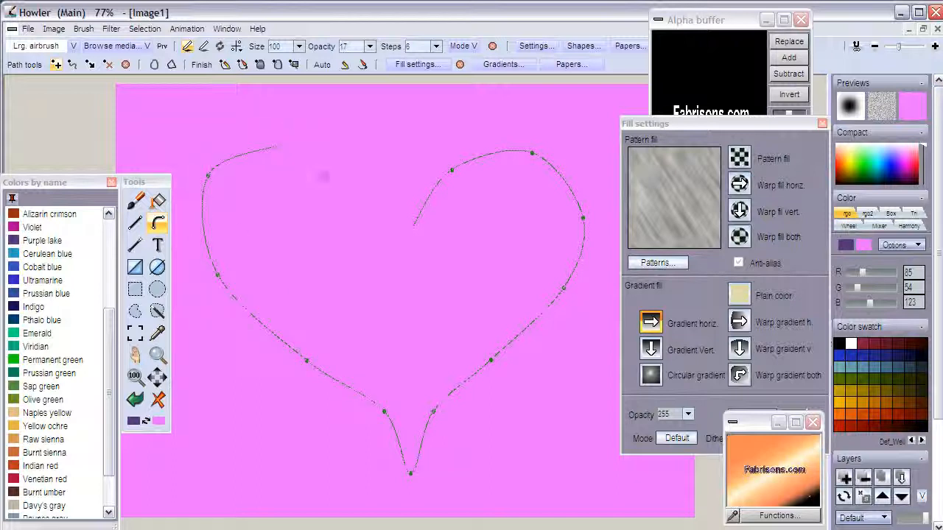
left_click(345, 175)
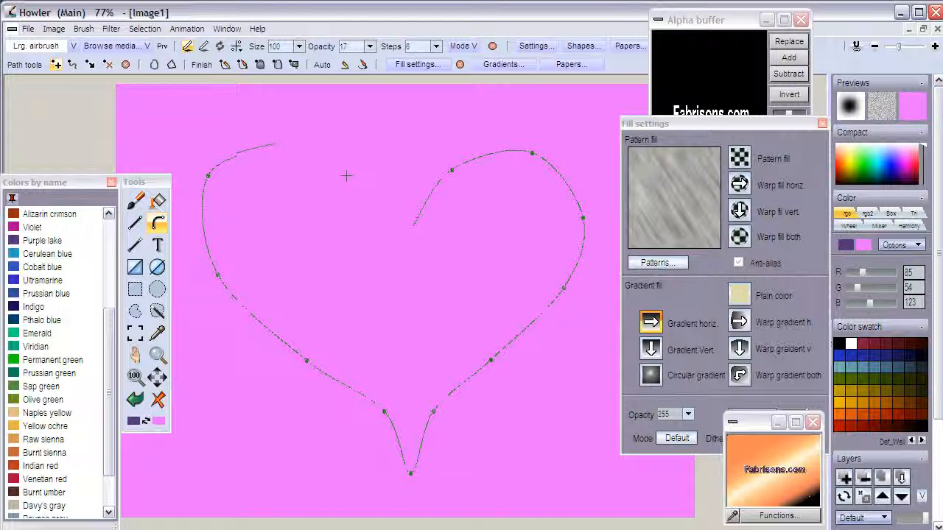
left_click(410, 226)
- Close the heart path and adjust the position of the path point at its center notch
left_click(156, 64)
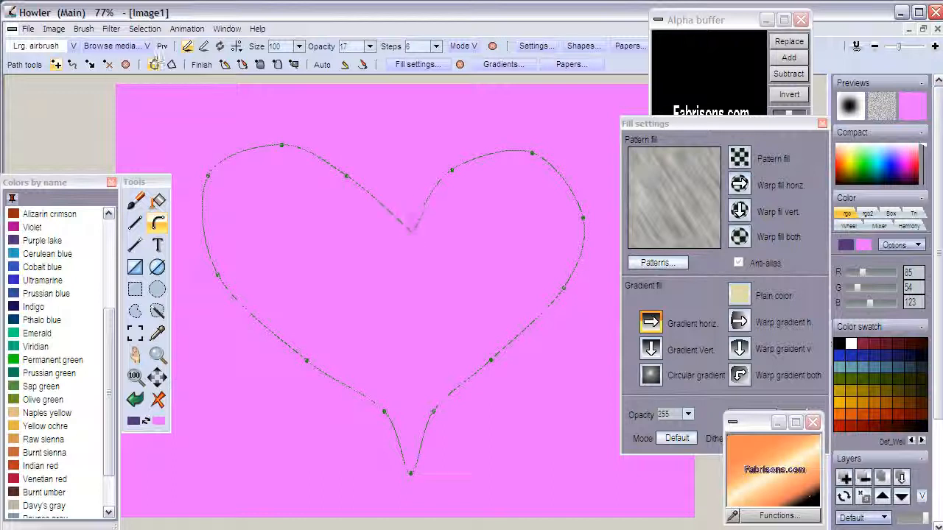
left_click(89, 64)
mouse_move(411, 230)
left_mouse_down()
mouse_move(397, 229)
mouse_move(409, 229)
left_mouse_up()
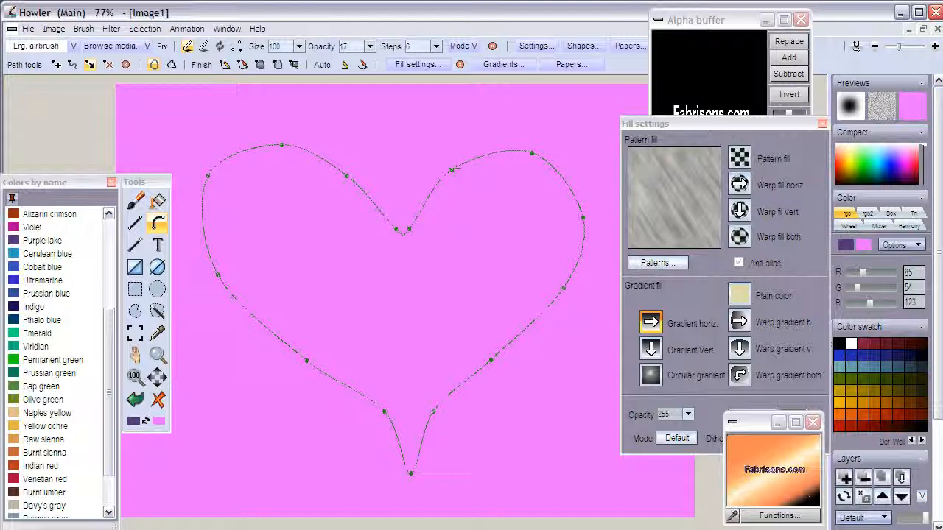
- Reshape the heart's two upper lobes by moving their path points upward and the upper-right side point outward
left_click_drag(452, 170, 448, 154)
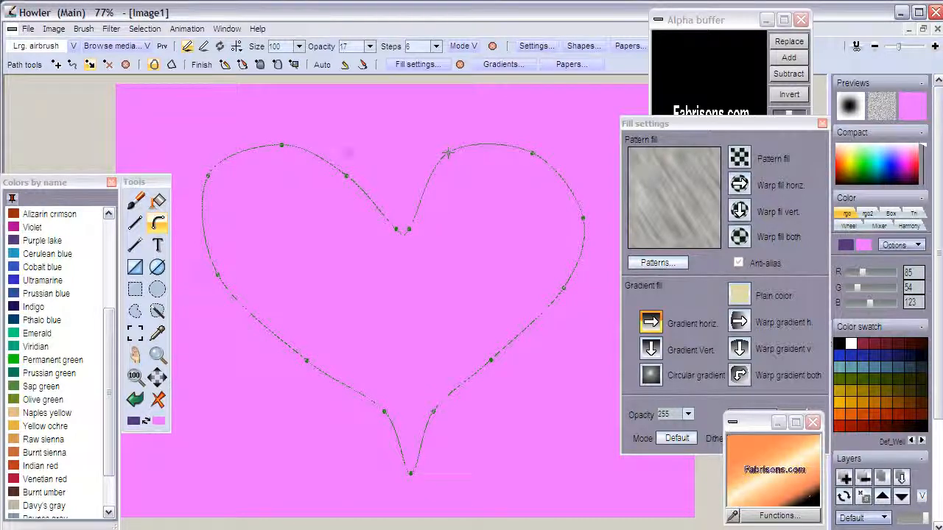
left_click_drag(346, 173, 351, 156)
left_click_drag(281, 145, 274, 128)
left_click_drag(532, 156, 536, 137)
left_click_drag(583, 218, 596, 207)
- Adjust the path points along both lower sides and the left edge to round out the heart's body and taper
left_click_drag(564, 288, 569, 285)
left_click_drag(490, 359, 498, 357)
left_click_drag(434, 410, 445, 408)
left_click_drag(384, 411, 361, 411)
mouse_move(306, 361)
left_mouse_down()
mouse_move(289, 358)
mouse_move(297, 350)
left_mouse_up()
left_click_drag(217, 273, 214, 264)
left_click_drag(209, 175, 204, 175)
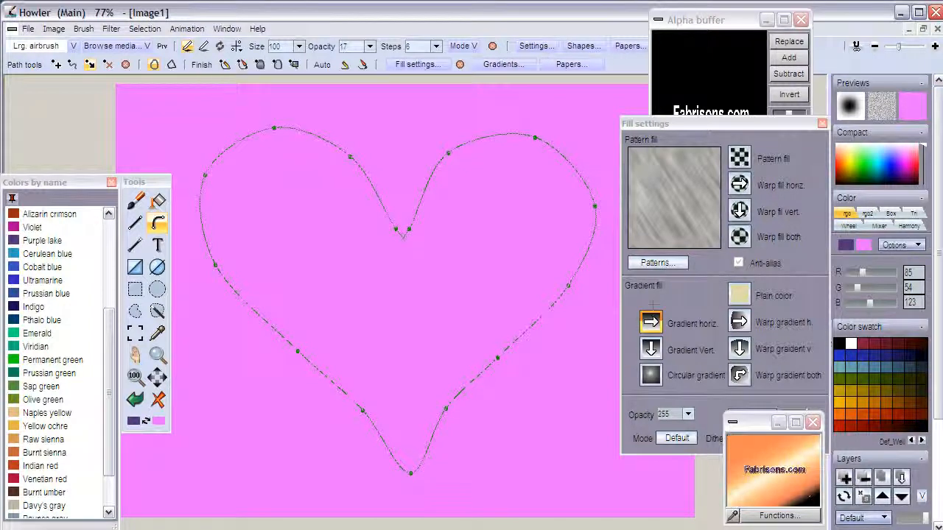
- Fill the closed heart path with the gray streaked pattern using Pattern fill
left_click(651, 348)
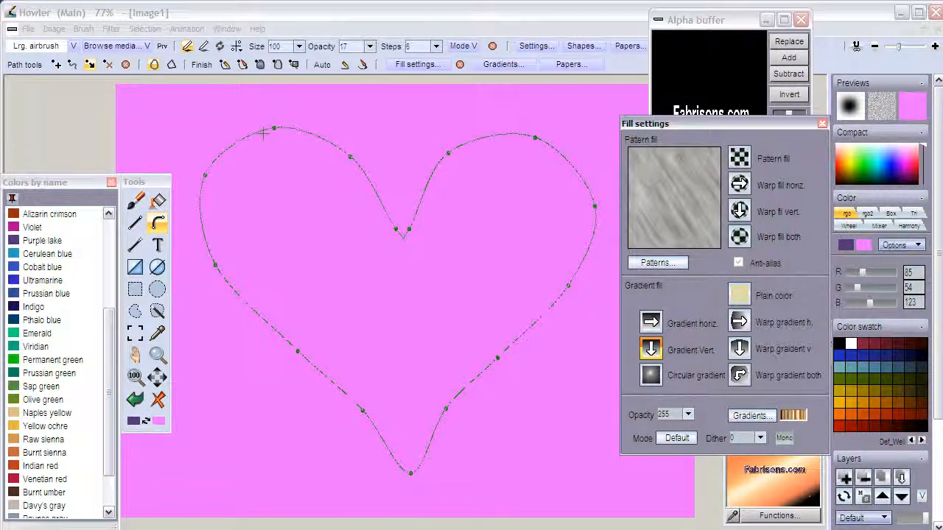
left_click(733, 160)
left_click(257, 65)
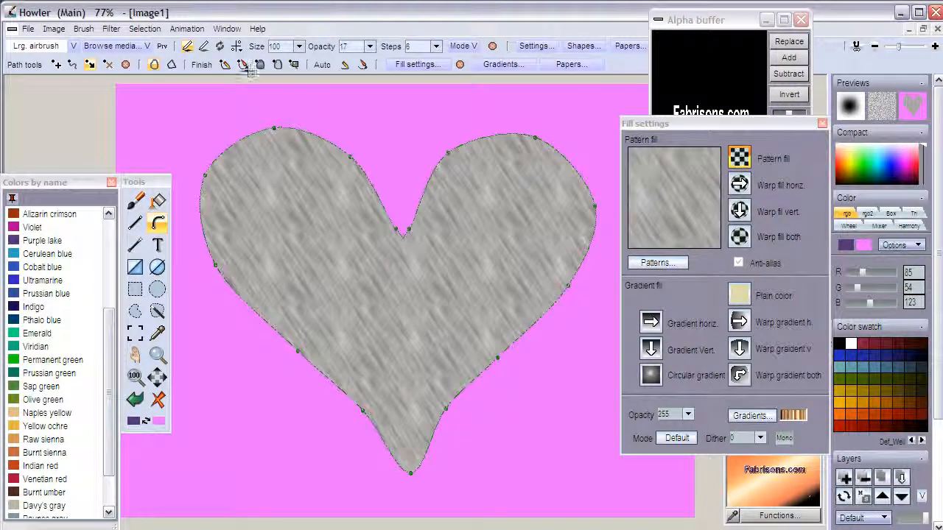
- Overlay a vertical gradient on the heart with the fill opacity set to 98
left_click(650, 375)
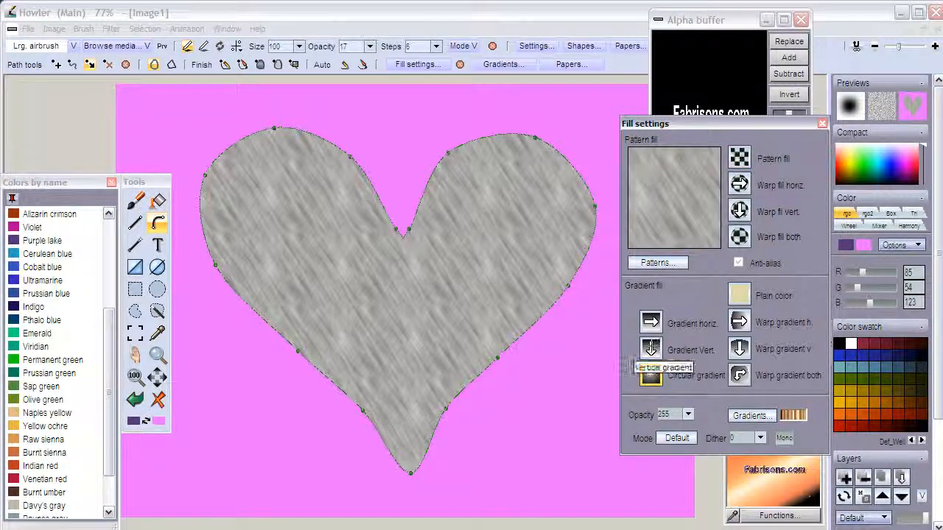
left_click(651, 350)
left_click(687, 414)
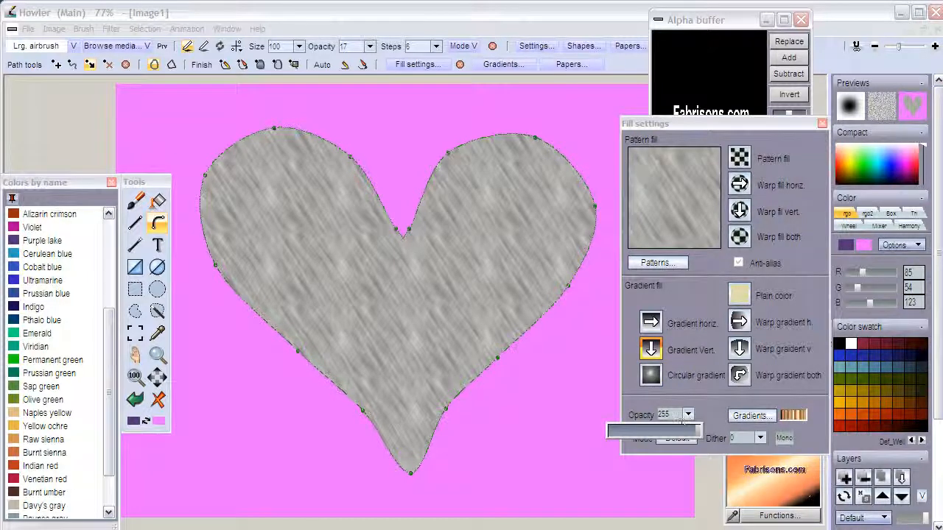
left_click_drag(673, 431, 643, 430)
left_click(256, 67)
left_click(255, 67)
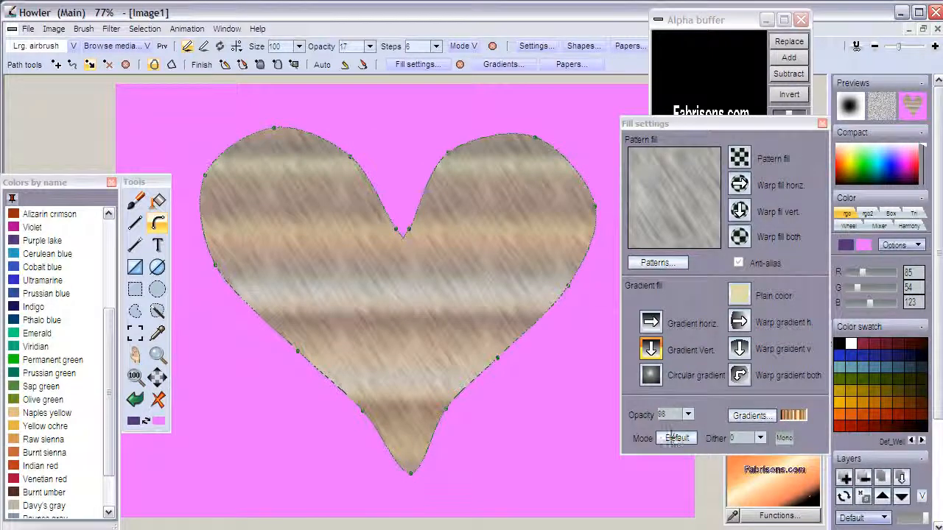
- Blend a circular gradient over the heart, centered in its upper-left lobe
left_click(650, 375)
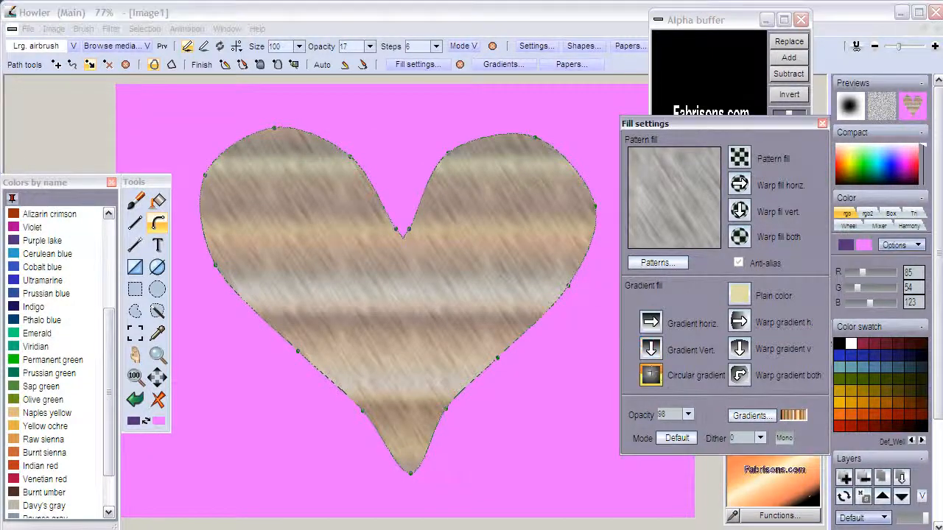
left_click(260, 66)
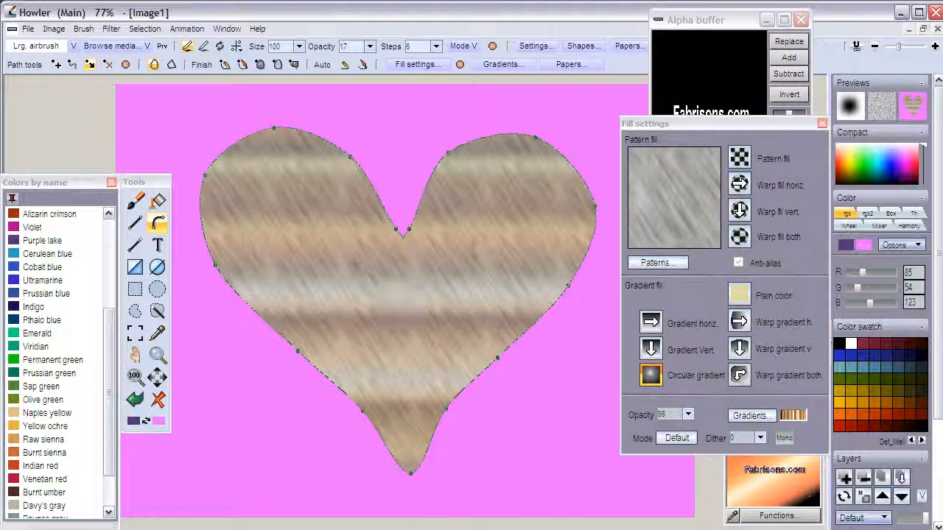
left_click_drag(405, 300, 261, 170)
left_click_drag(255, 219, 241, 332)
left_click_drag(229, 178, 231, 197)
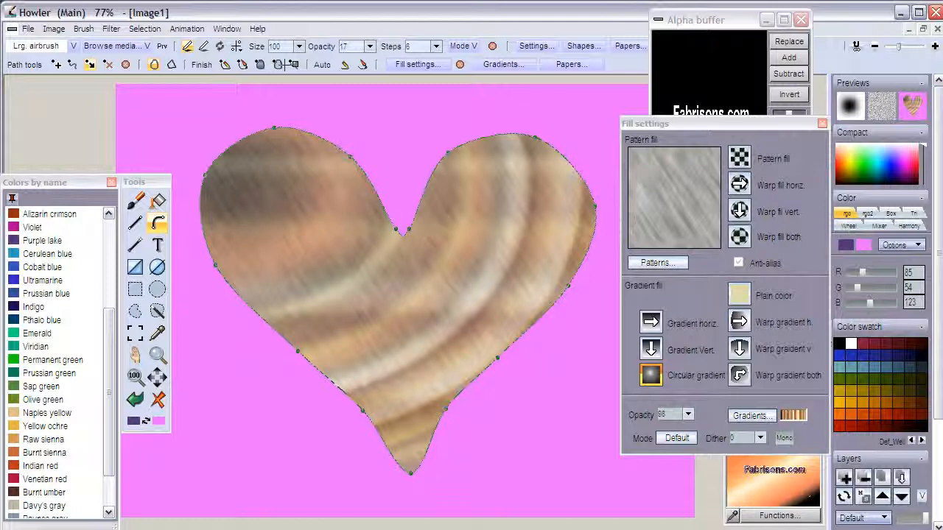
- Convert the heart path to a selection and use the selected area as a brush
left_click(278, 64)
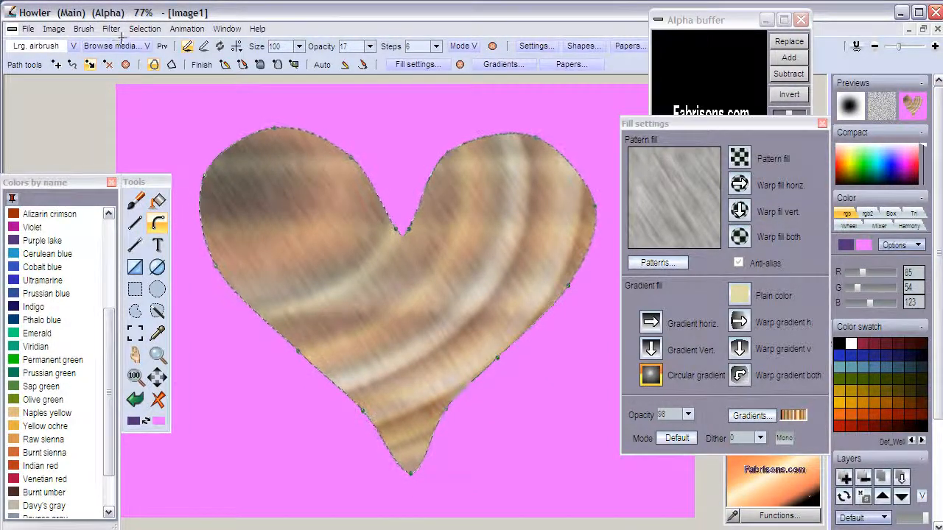
left_click(83, 29)
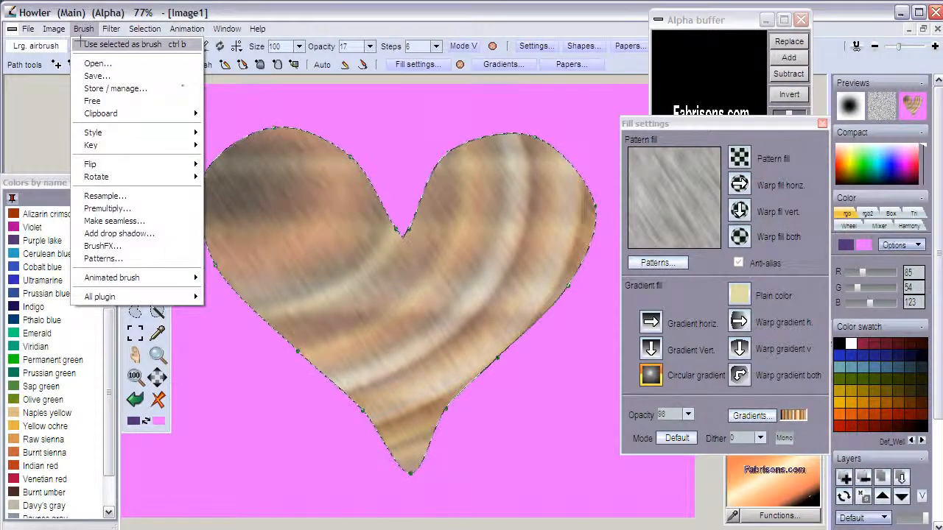
left_click(122, 44)
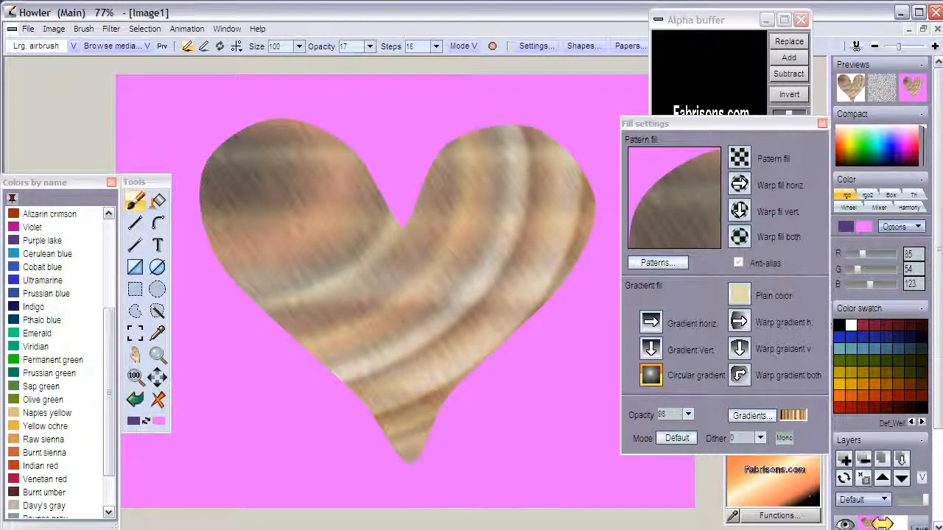
- Store the heart brush in a brush buffer and close the fill settings
left_click(83, 29)
left_click(101, 87)
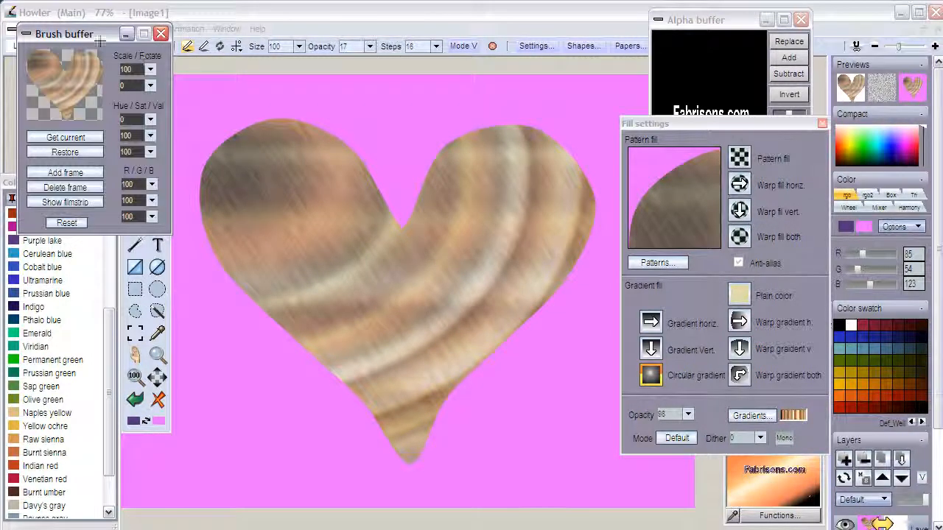
left_click_drag(114, 43, 172, 125)
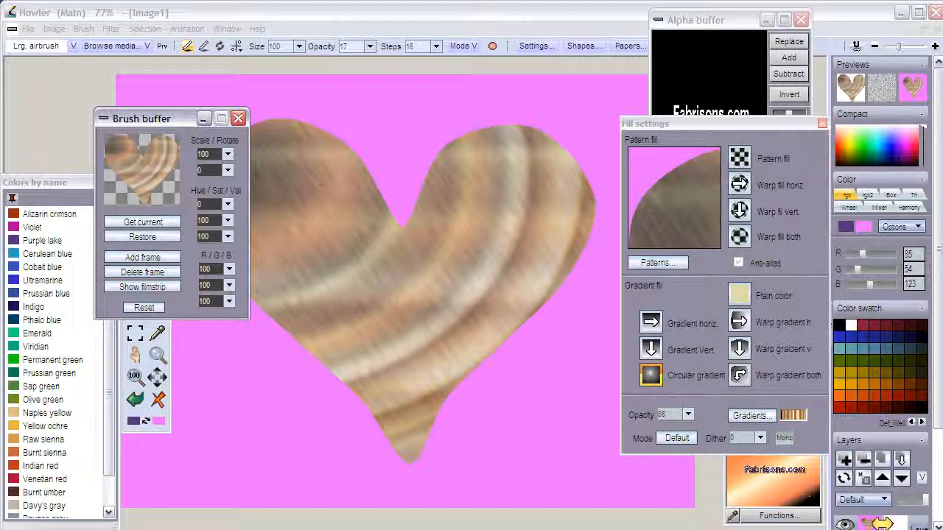
mouse_move(150, 115)
left_mouse_down()
mouse_move(488, 202)
mouse_move(435, 271)
mouse_move(201, 280)
mouse_move(116, 96)
left_mouse_up()
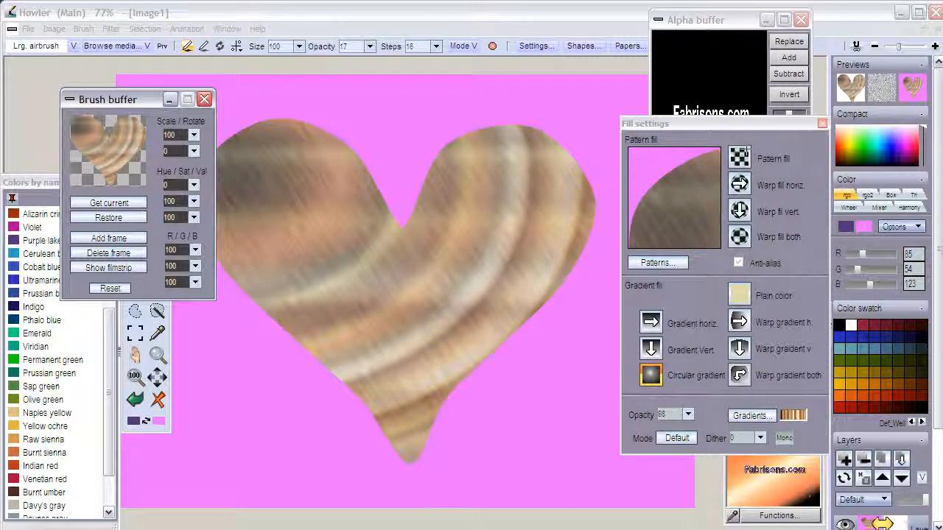
left_click(819, 124)
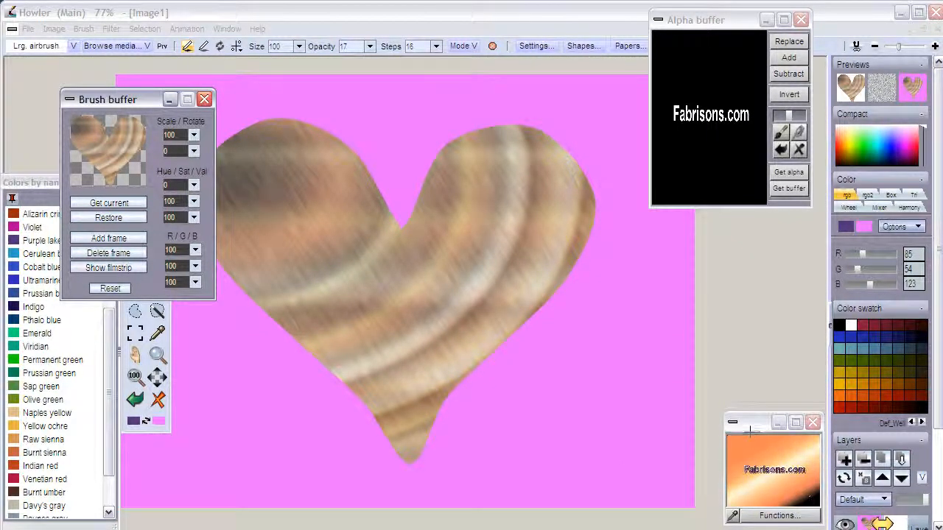
- Restore the stored Fabrisons.com image to the canvas and move the brush buffer clear of the text
left_click_drag(752, 427, 727, 274)
left_click(632, 447)
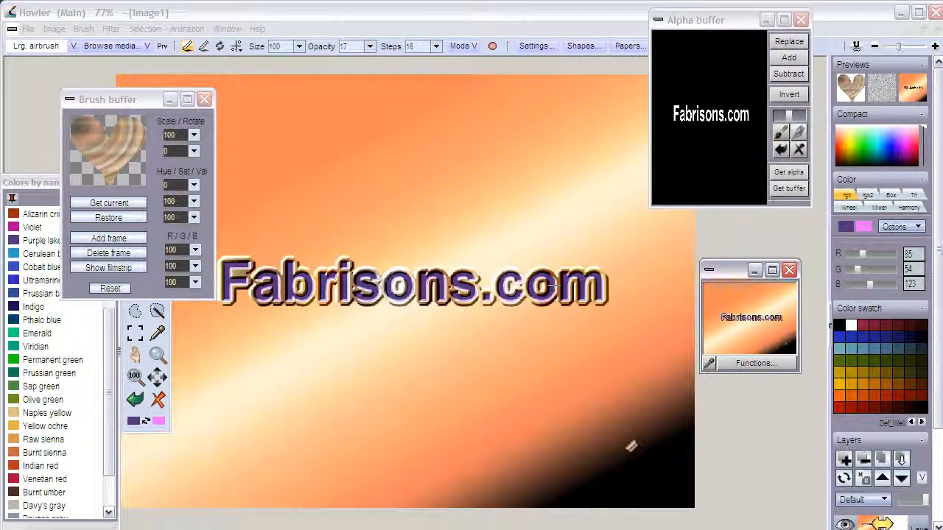
mouse_move(136, 98)
left_mouse_down()
mouse_move(446, 155)
mouse_move(729, 292)
left_mouse_up()
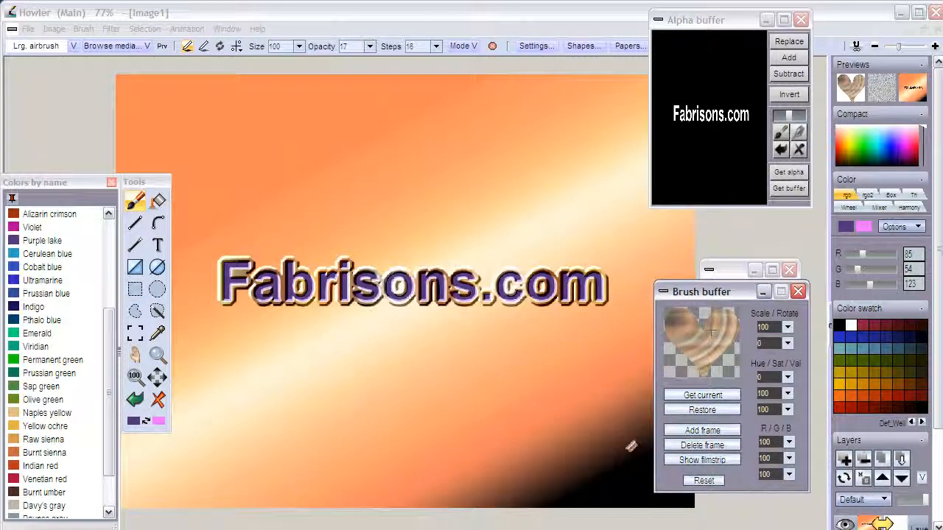
- Try painting the heart brush at opacity 17 over the Fabrisons.com text, and undo the strokes
left_click(394, 254)
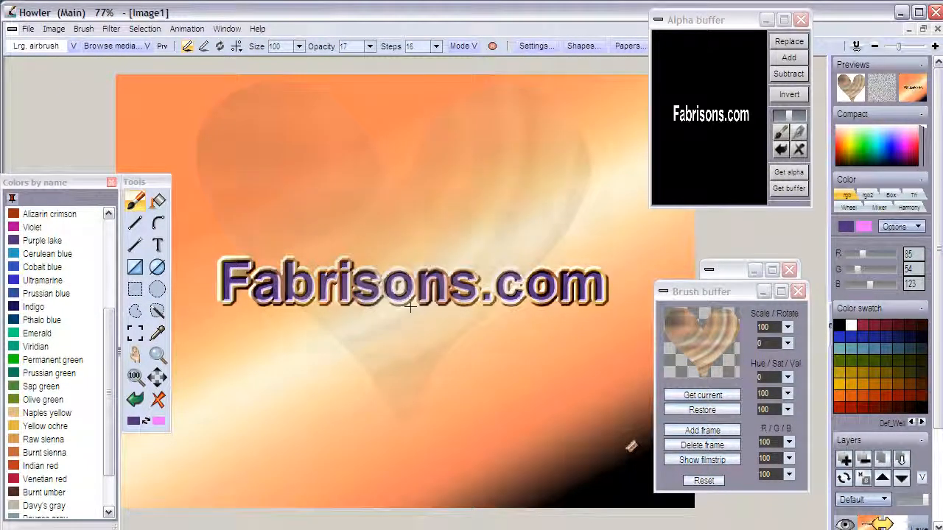
mouse_move(405, 319)
left_mouse_down()
mouse_move(403, 332)
mouse_move(387, 324)
mouse_move(425, 312)
mouse_move(406, 333)
mouse_move(393, 290)
left_mouse_up()
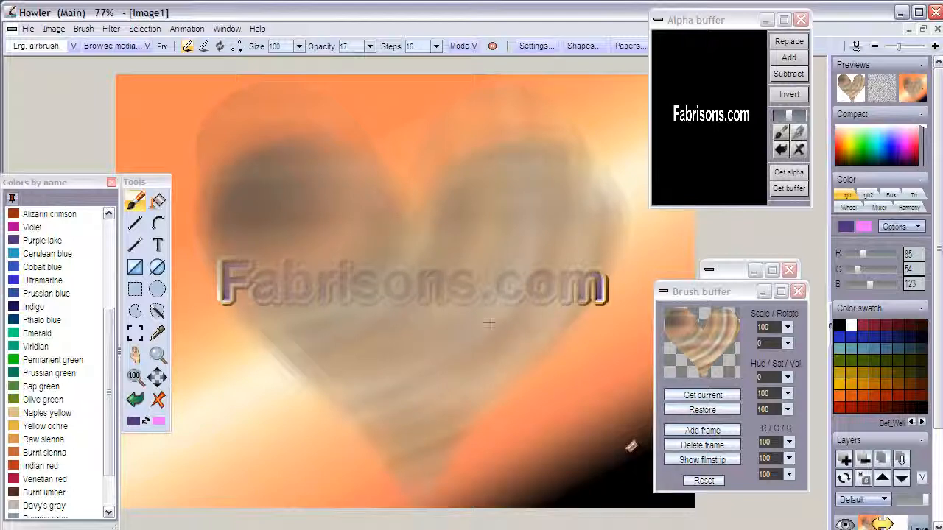
mouse_move(740, 291)
left_mouse_down()
mouse_move(667, 392)
mouse_move(657, 391)
mouse_move(709, 349)
mouse_move(698, 345)
mouse_move(702, 334)
left_mouse_up()
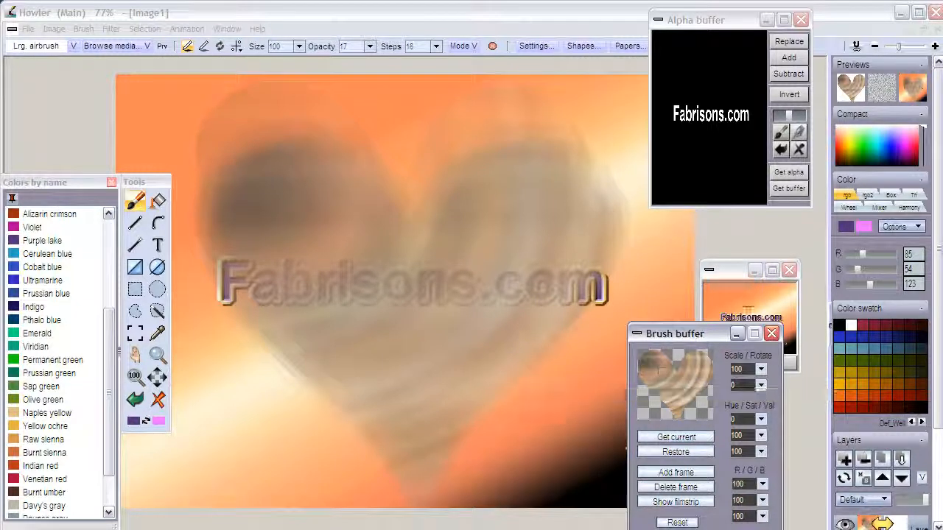
left_click_drag(730, 270, 737, 234)
key("ctrl+z")
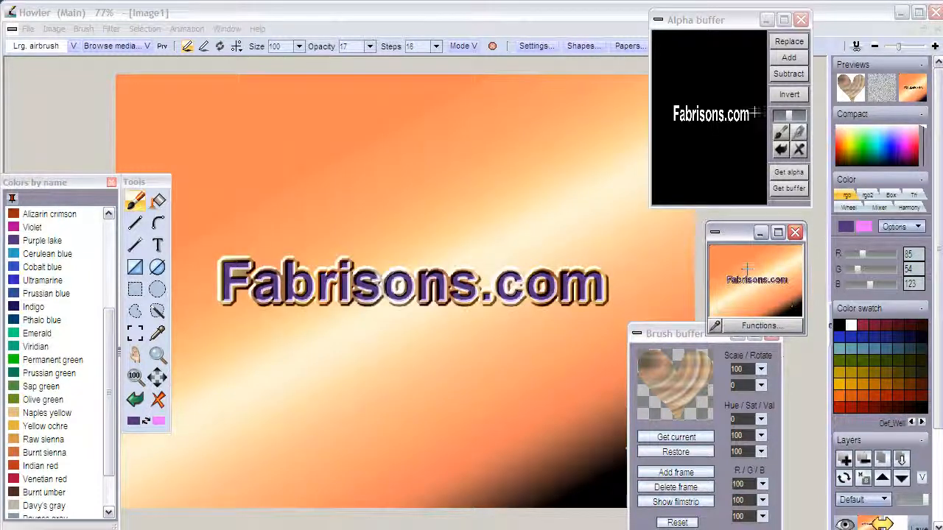
- Load the Fabrisons.com text alpha as the selection and invert it so painting affects only the background
left_click(789, 43)
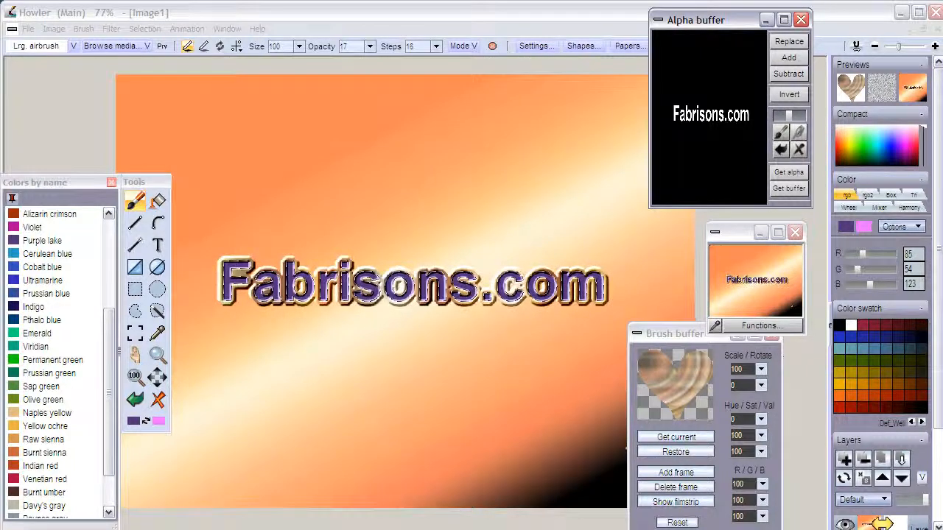
key("a")
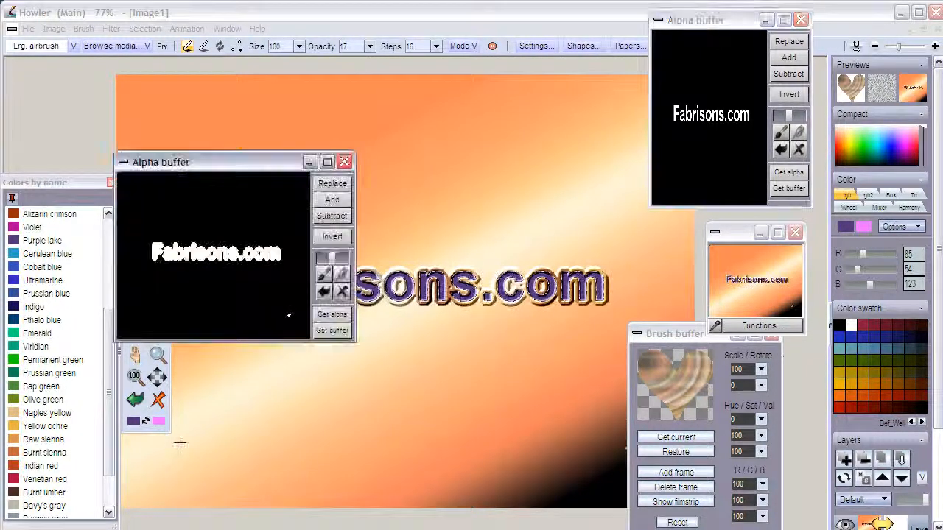
left_click_drag(217, 162, 123, 84)
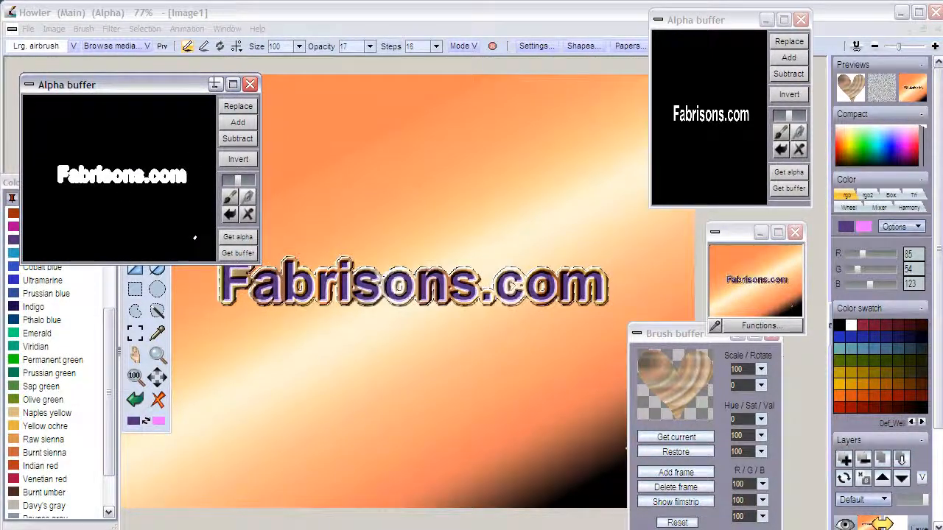
key("a")
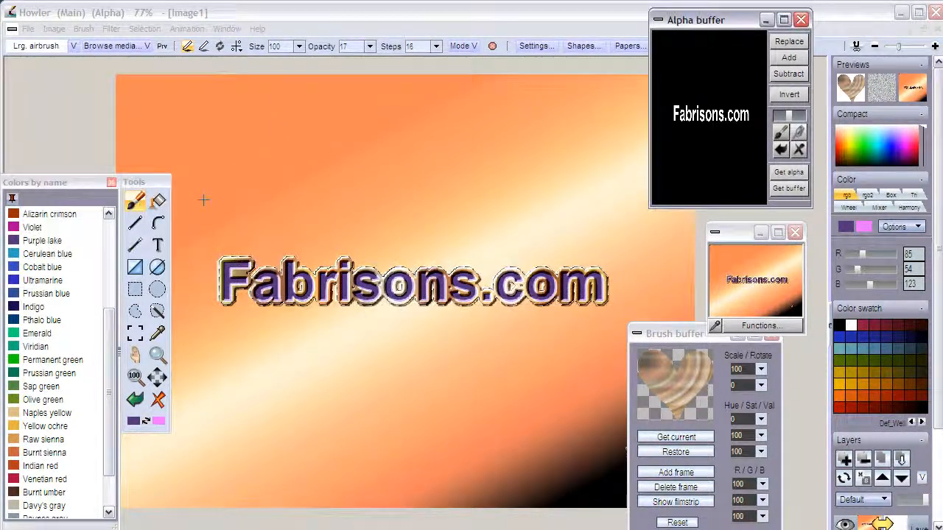
left_click(140, 28)
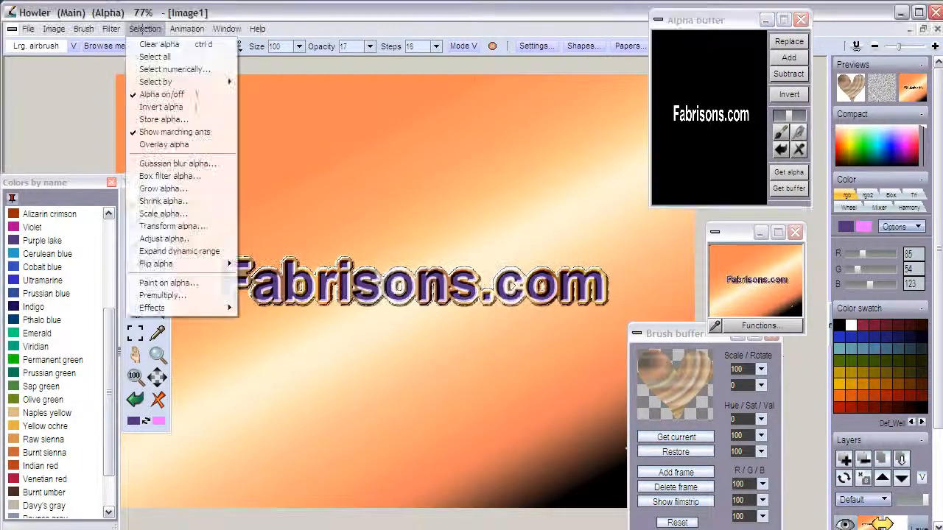
left_click(190, 107)
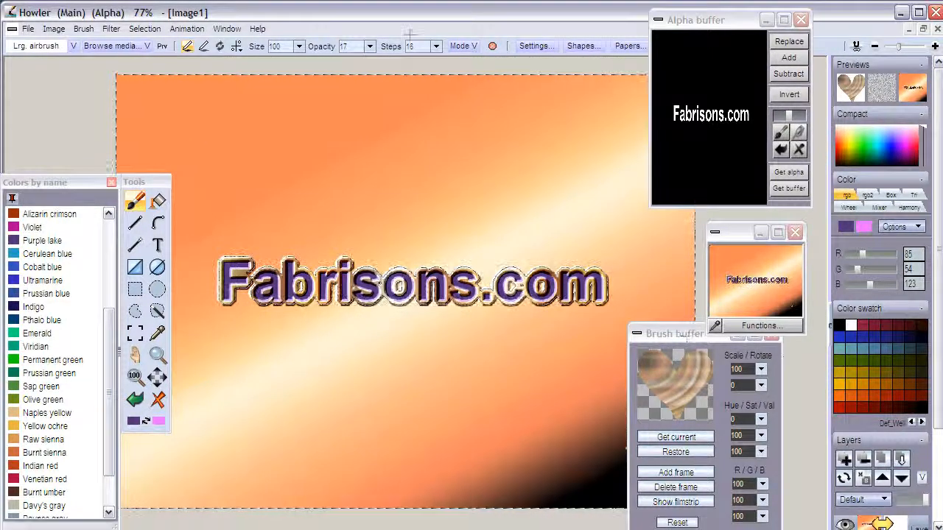
- Set the brush opacity to 255 and turn on the brush preview over the canvas
left_click(343, 46)
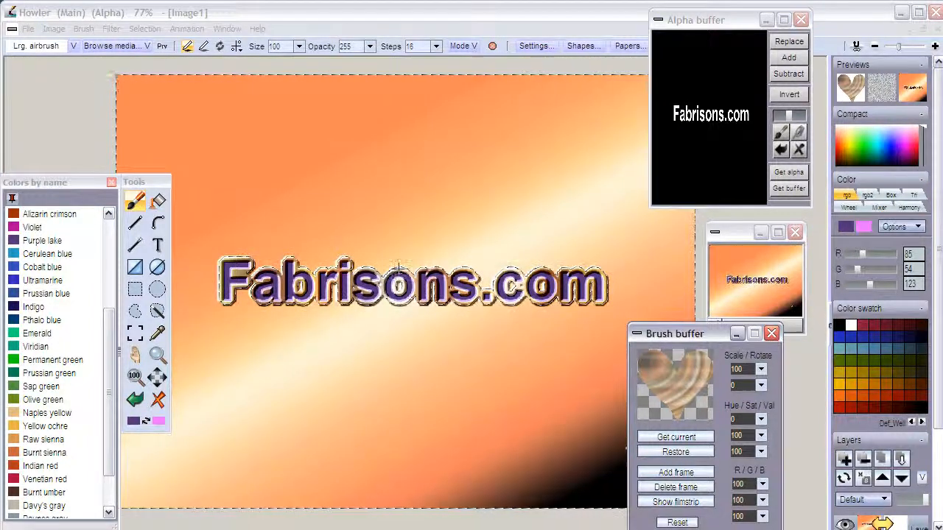
left_click(162, 45)
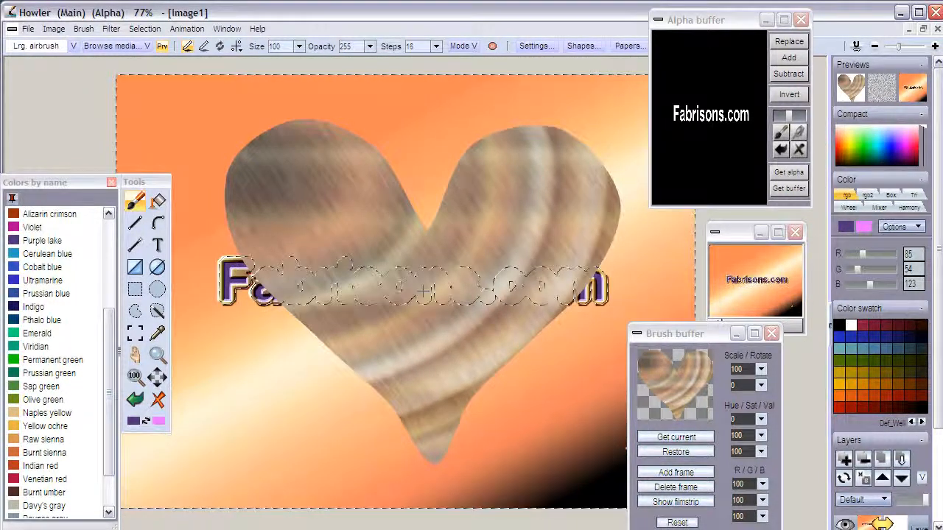
left_click_drag(425, 274, 425, 290)
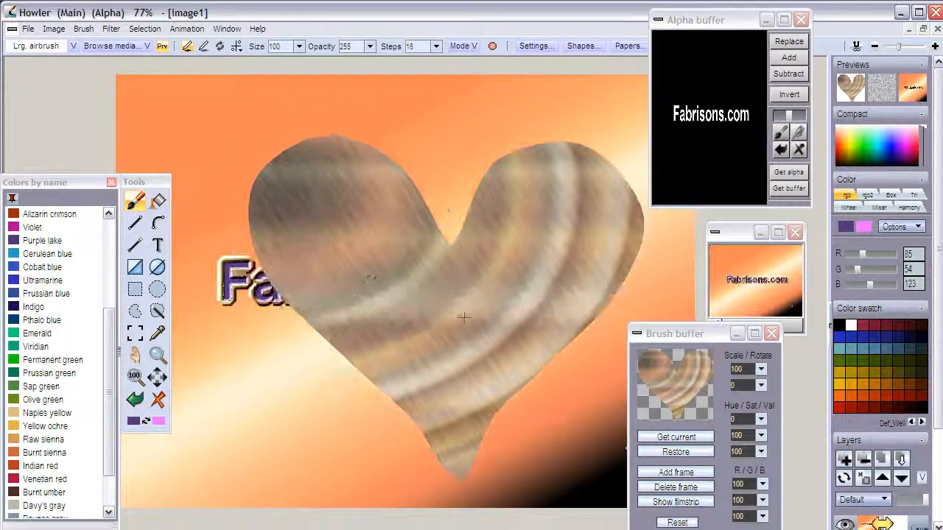
- Scale the heart brush to 60 in the brush buffer and try it near the text
left_click(761, 369)
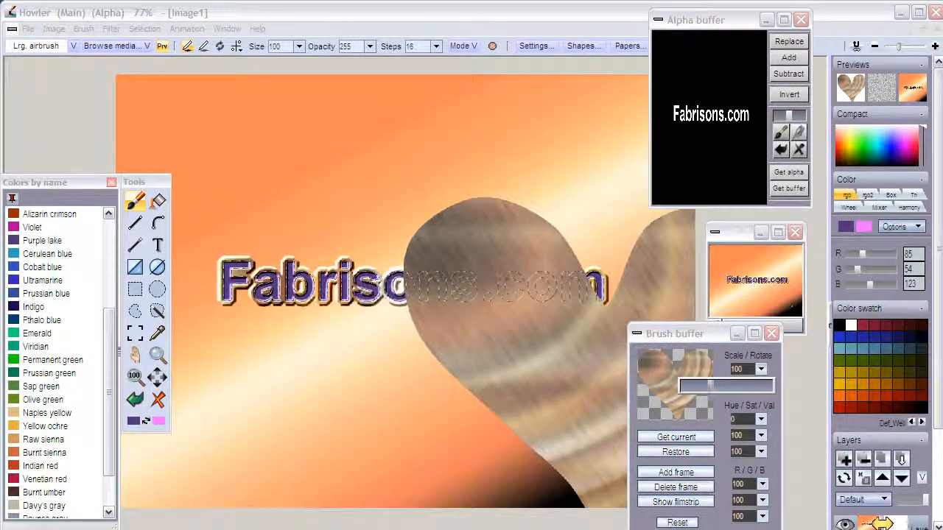
left_click_drag(708, 387, 707, 387)
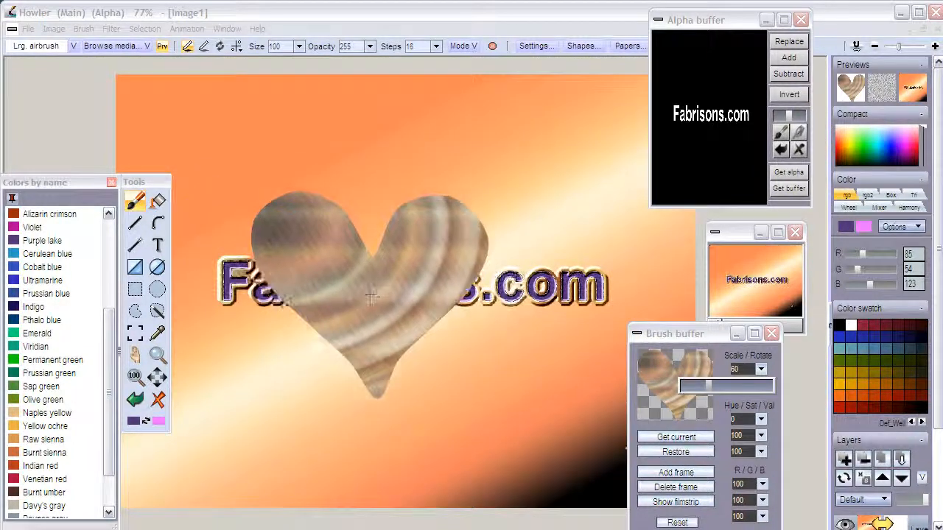
left_click(315, 242)
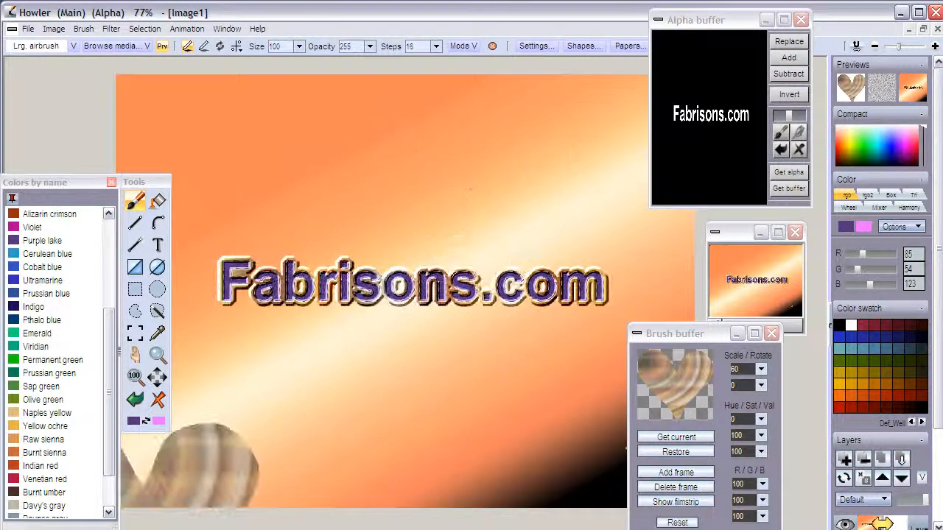
- Restore the minimized alpha buffer and store the current Fabrisons.com text alpha in it
left_click(136, 529)
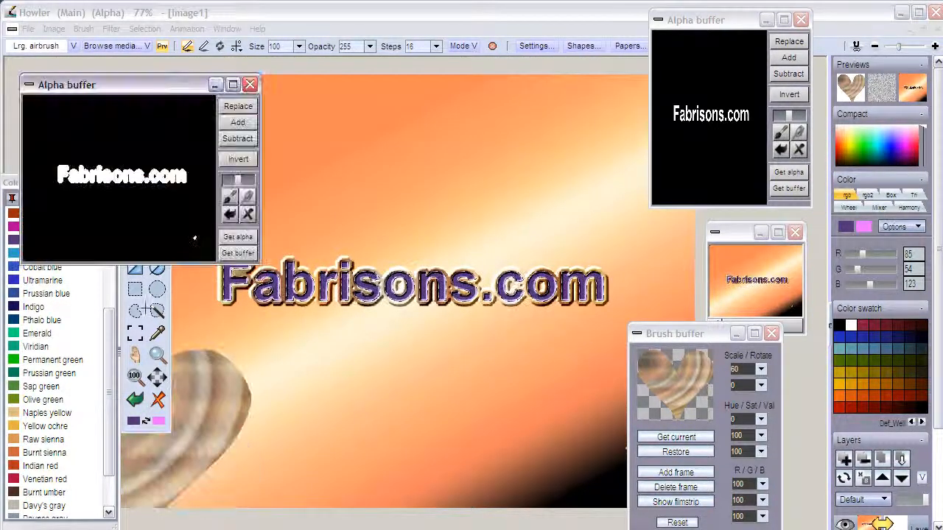
left_click(243, 236)
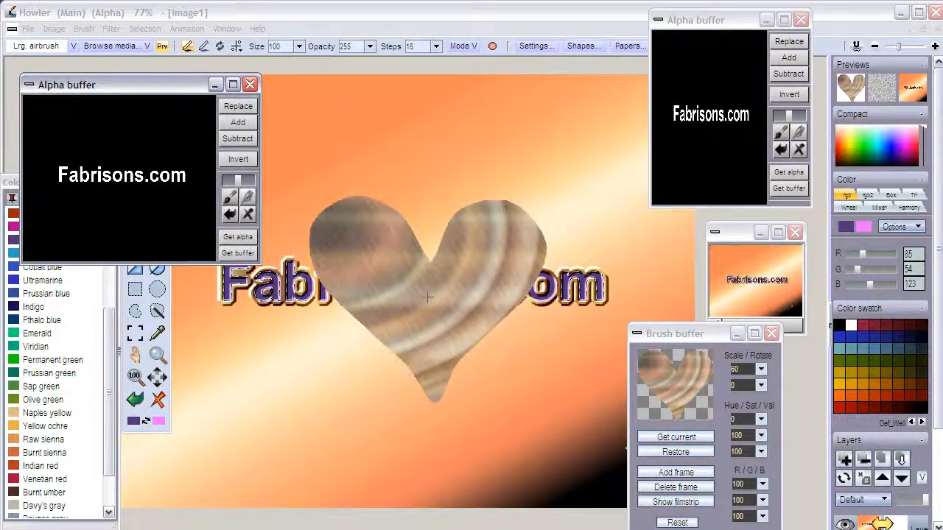
- Clear the selection, try painting the heart brush over the unprotected Fabrisons.com text, and undo the stroke
left_click(501, 265)
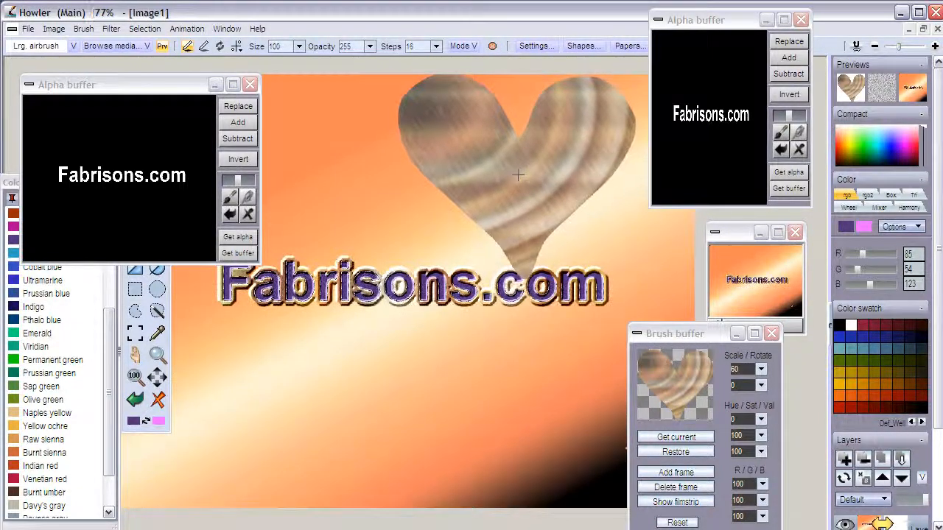
mouse_move(507, 185)
left_mouse_down()
mouse_move(406, 247)
mouse_move(370, 312)
left_mouse_up()
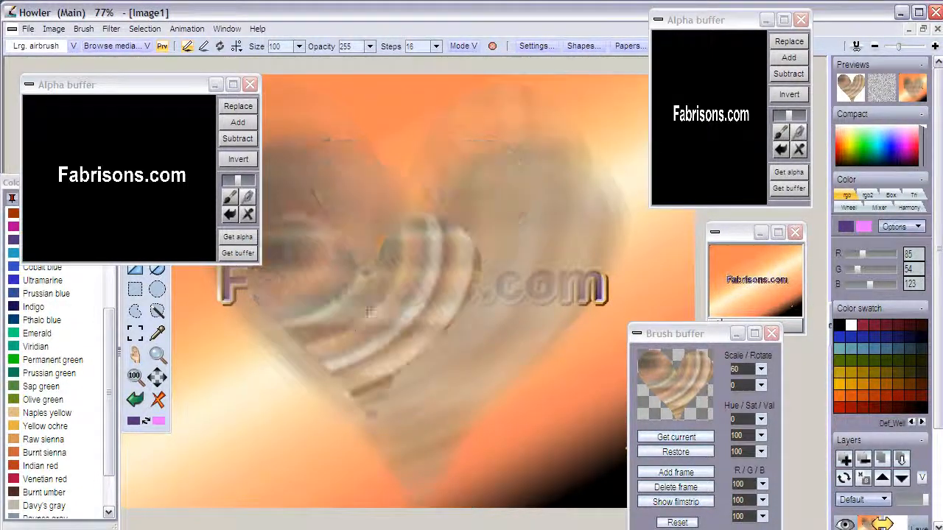
key("ctrl+z")
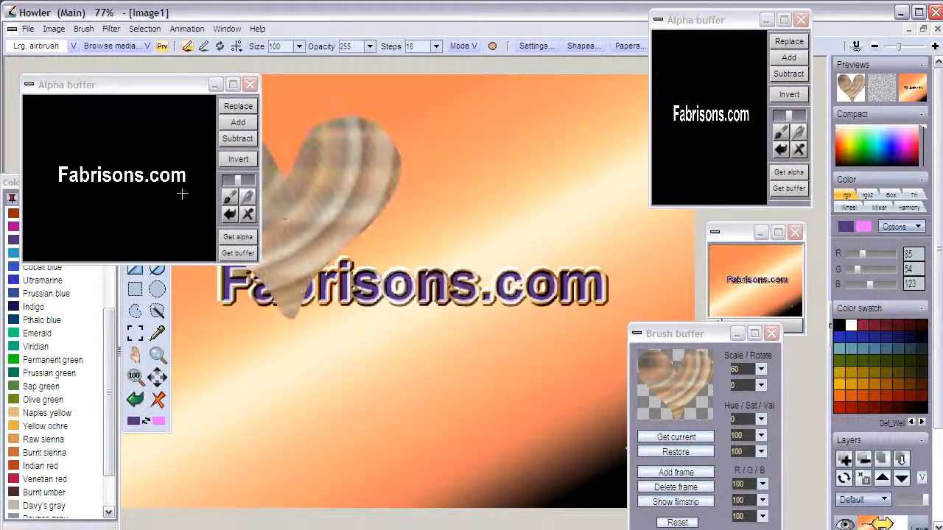
- Load the stored Fabrisons.com alpha as the selection and grow it
left_click(238, 106)
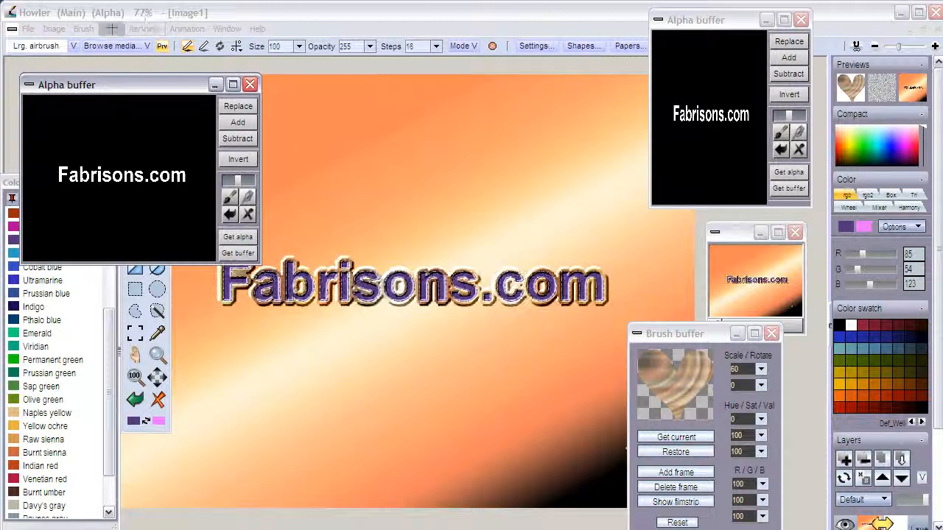
left_click(144, 28)
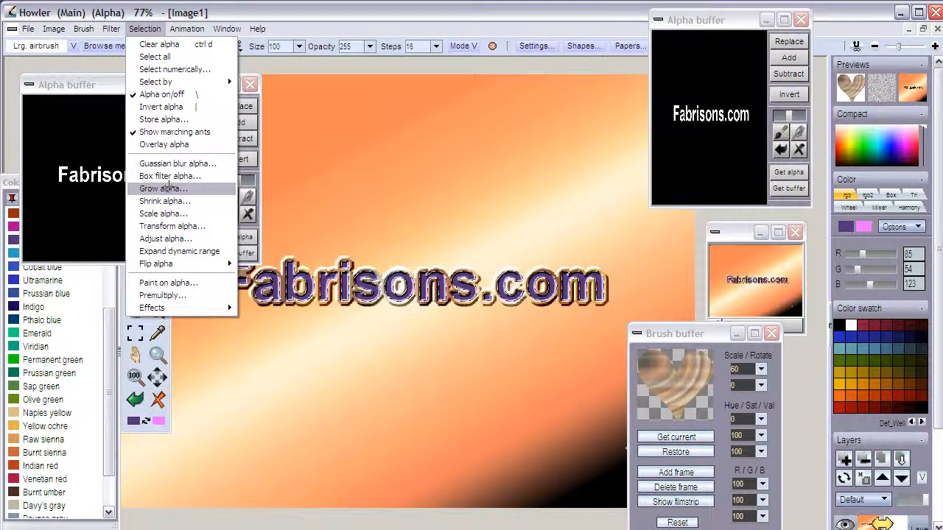
left_click(163, 189)
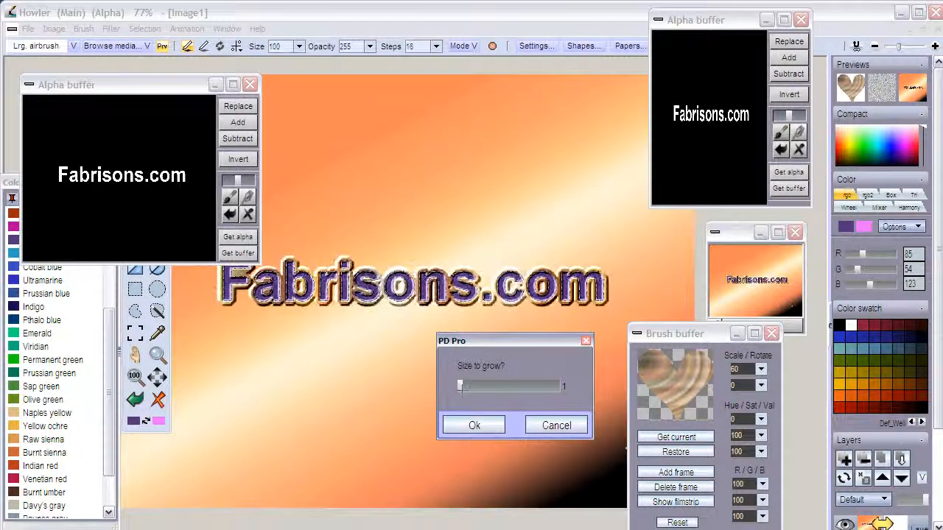
left_click(475, 426)
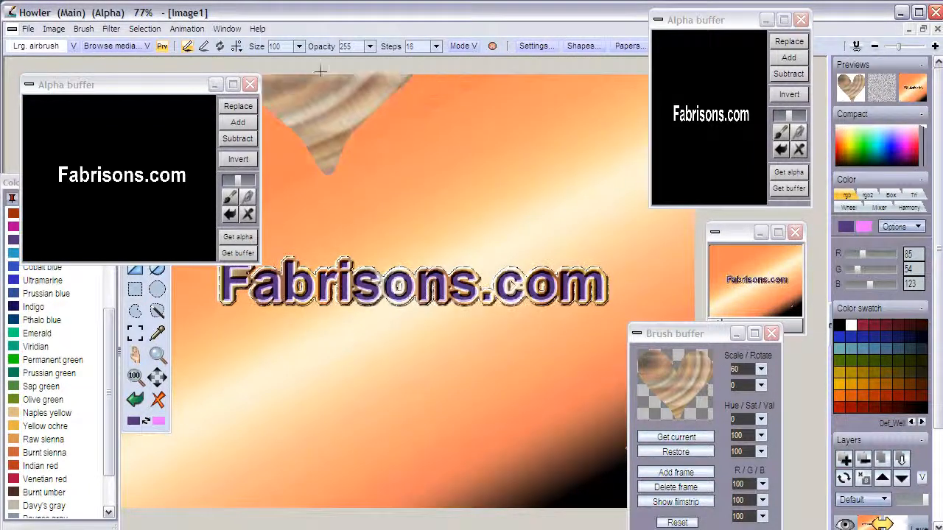
- Replace the selection with the original text alpha from the other alpha buffer and grow it around the embossed letters
left_click(791, 41)
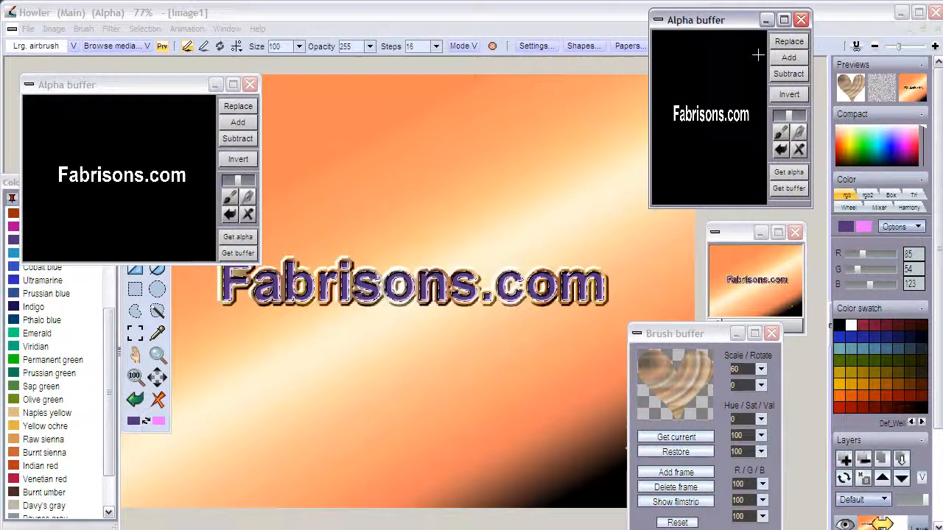
left_click(148, 29)
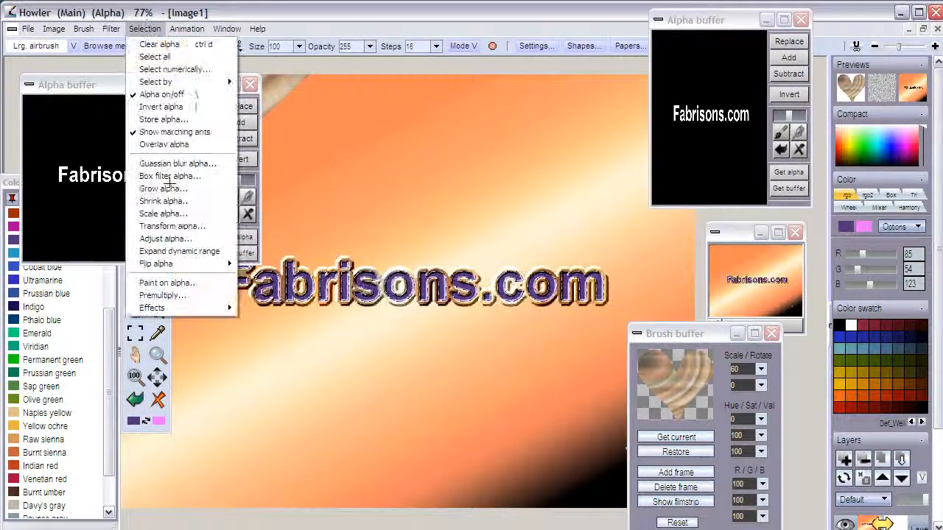
left_click(164, 189)
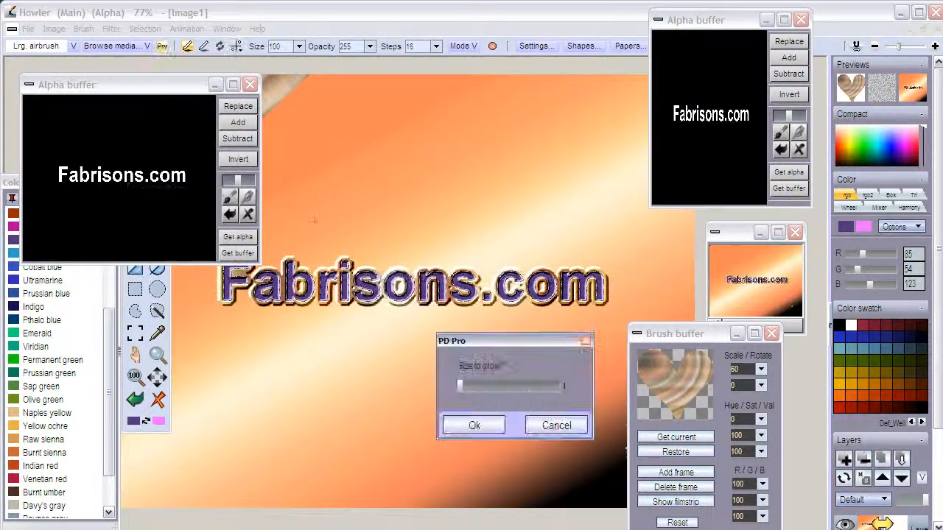
left_click(483, 422)
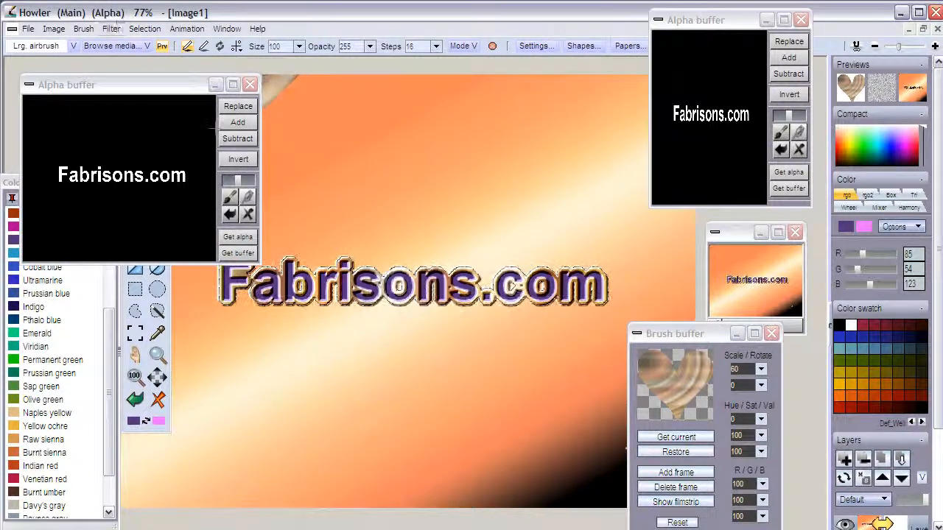
- Store the grown text alpha in the restored buffer, move that buffer off the artwork, and invert the alpha to protect the embossed text
left_click(234, 237)
left_click_drag(171, 85, 171, 354)
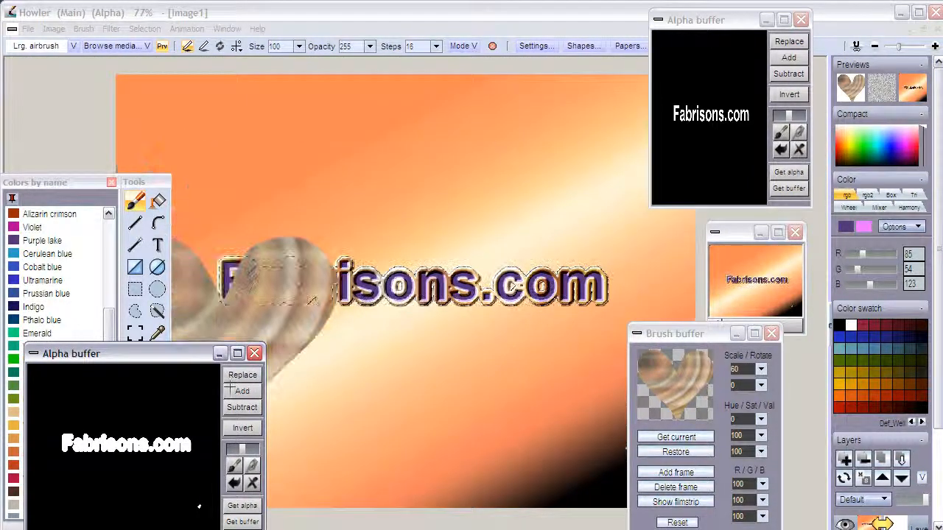
left_click(240, 427)
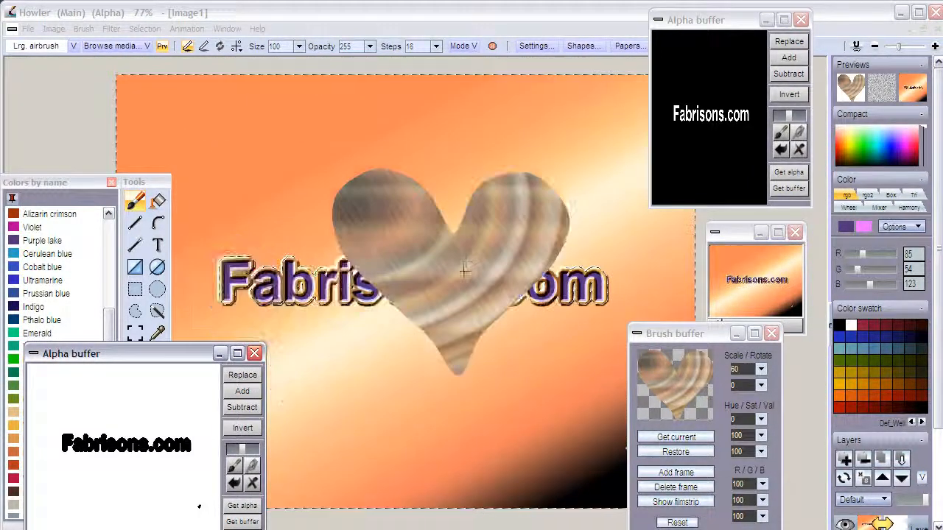
- Stamp the heart brush behind the first half of the Fabrisons.com text and flip the brush upside down
left_click(300, 249)
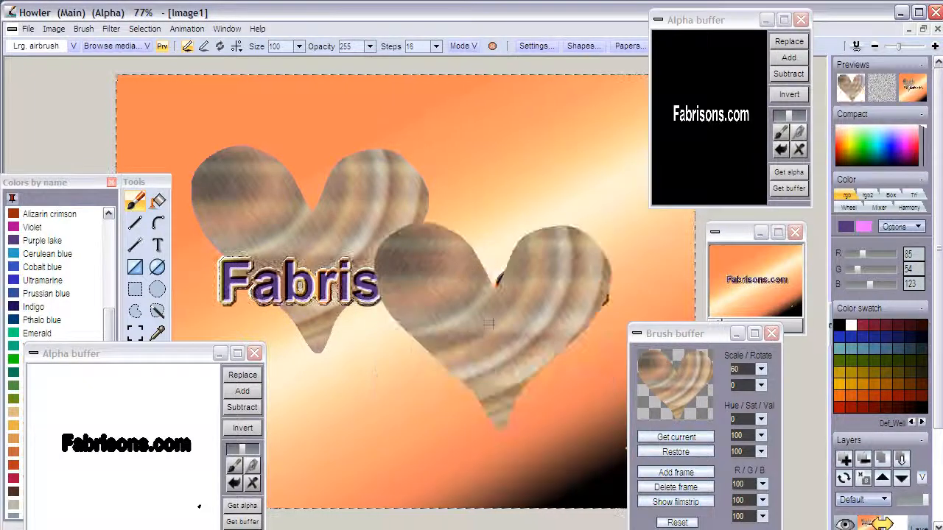
left_click(84, 29)
mouse_move(131, 167)
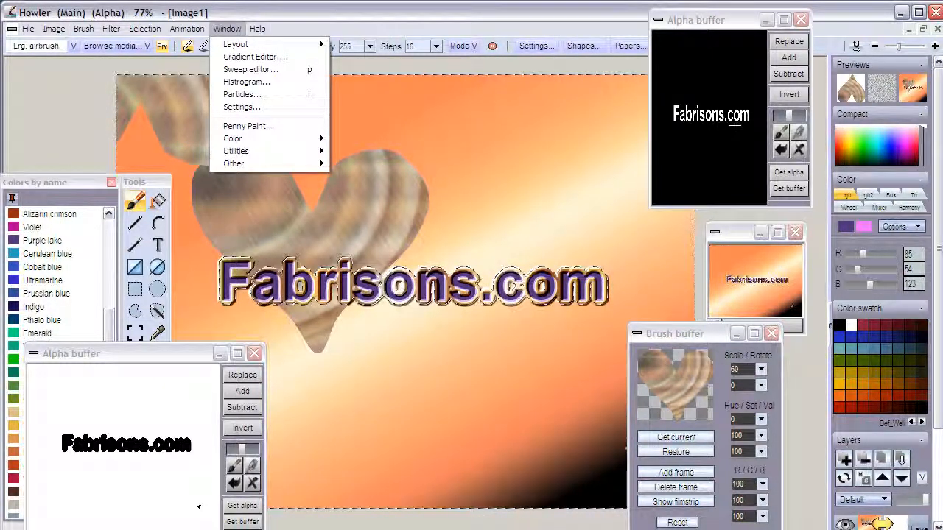
- Close the spare alpha buffer and enable the brush's PostFX shadow with offset 13 and blur 13
left_click(802, 20)
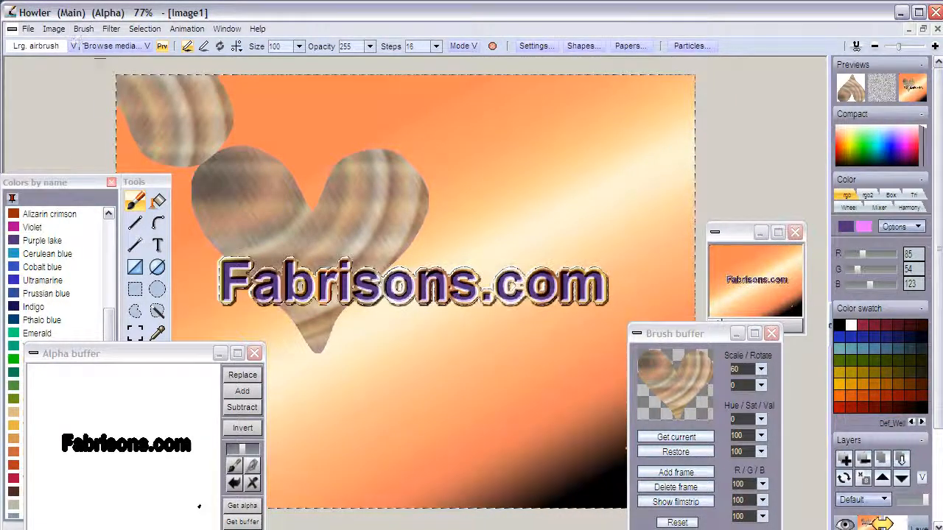
left_click(137, 183)
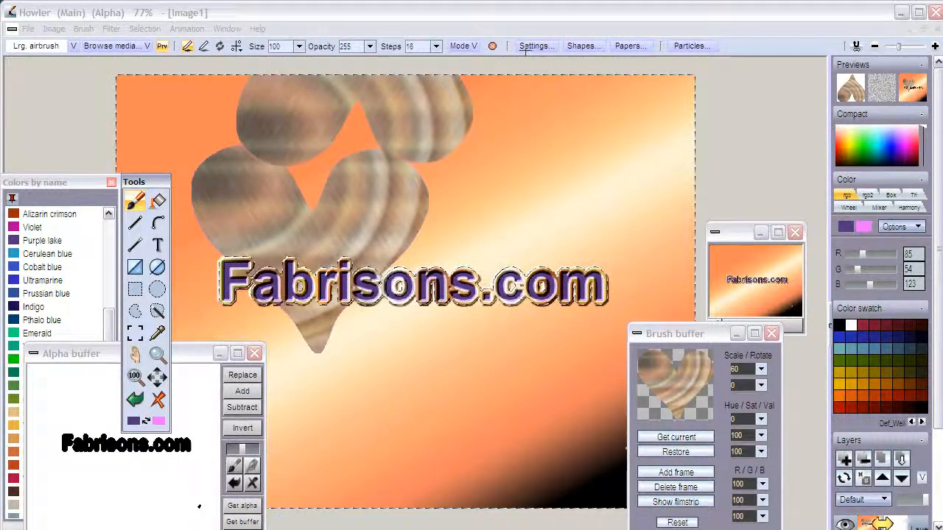
left_click(526, 47)
left_click(783, 171)
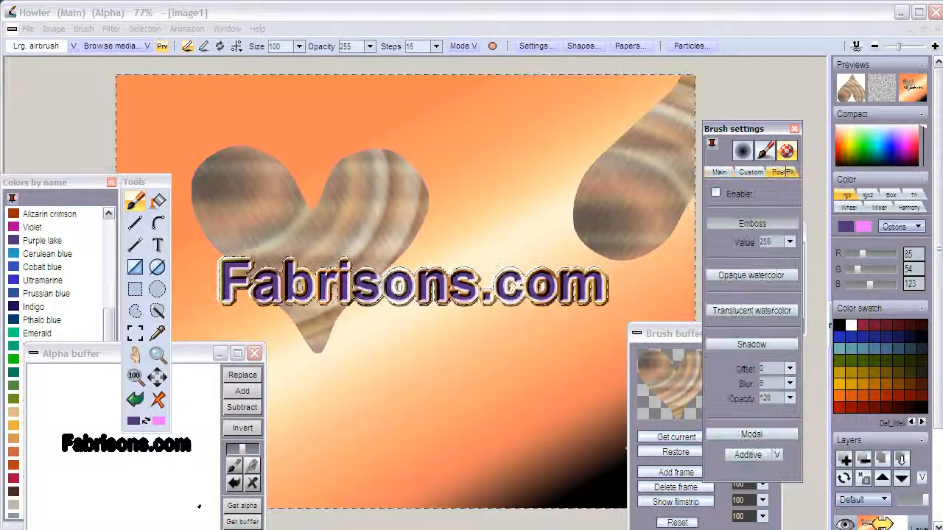
left_click(715, 194)
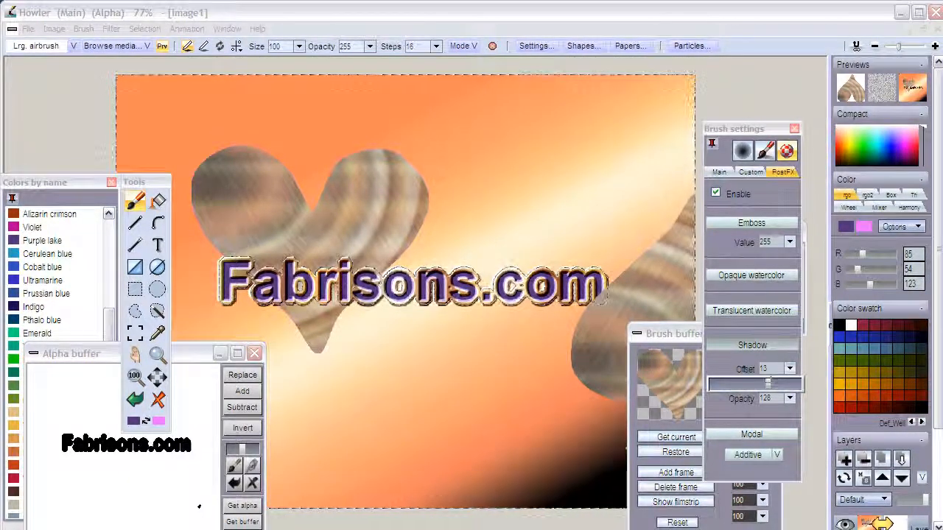
mouse_move(738, 127)
left_mouse_down()
mouse_move(758, 81)
mouse_move(740, 117)
left_mouse_up()
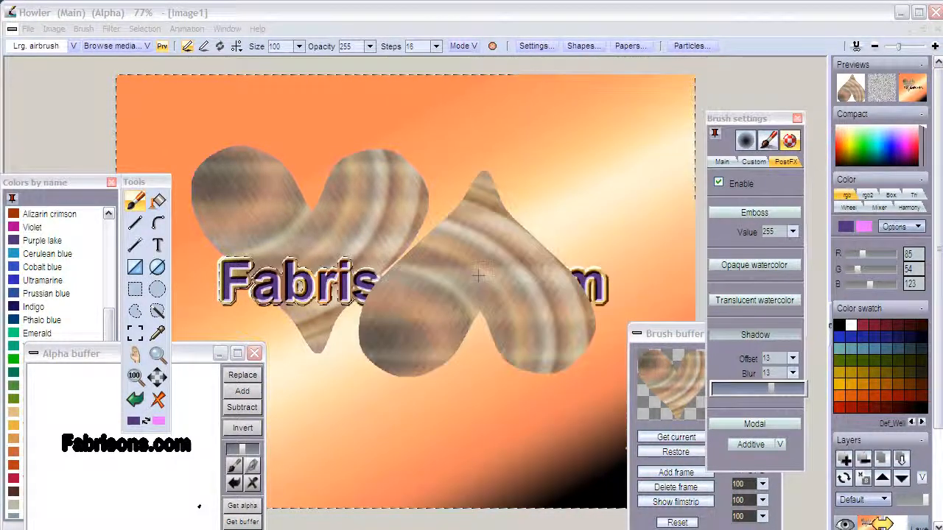
- Try a flipped shadowed heart behind the text, undo the stamps, and stamp an upright heart behind the text's first half
left_click(495, 313)
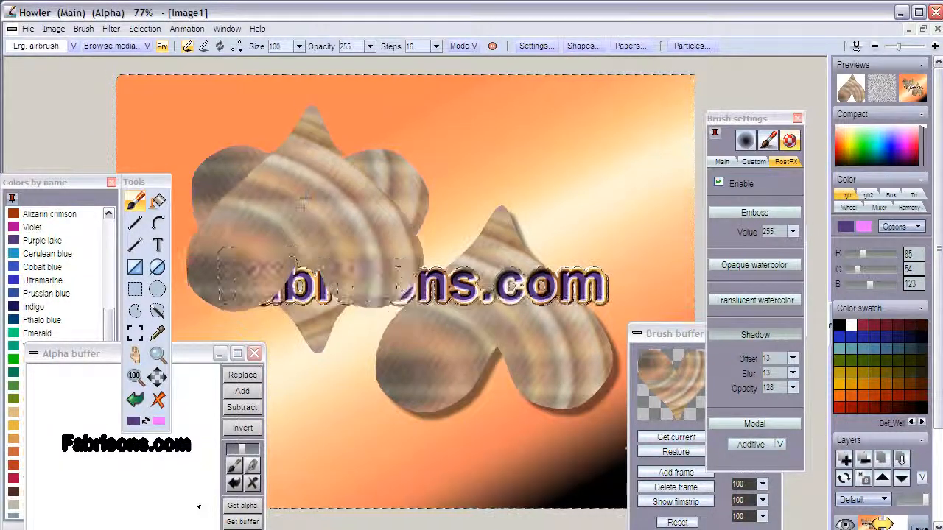
key("ctrl+z")
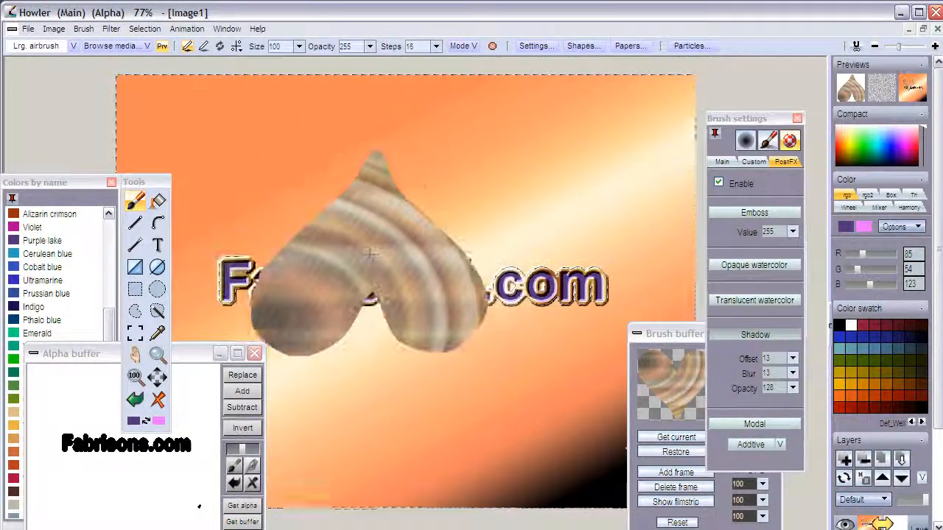
left_click(323, 266)
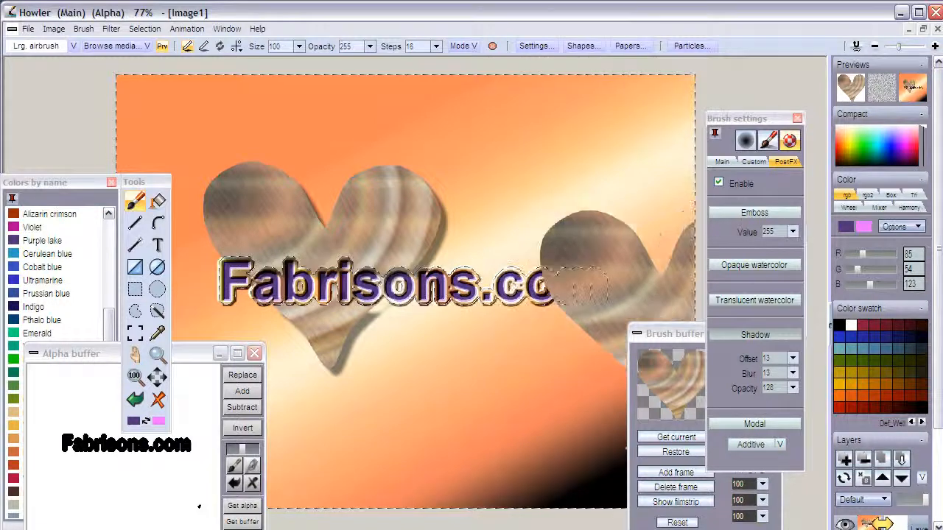
- Set the brush shadow's blur to 20, try it with another heart stamp, and undo the trial hearts
left_click(792, 373)
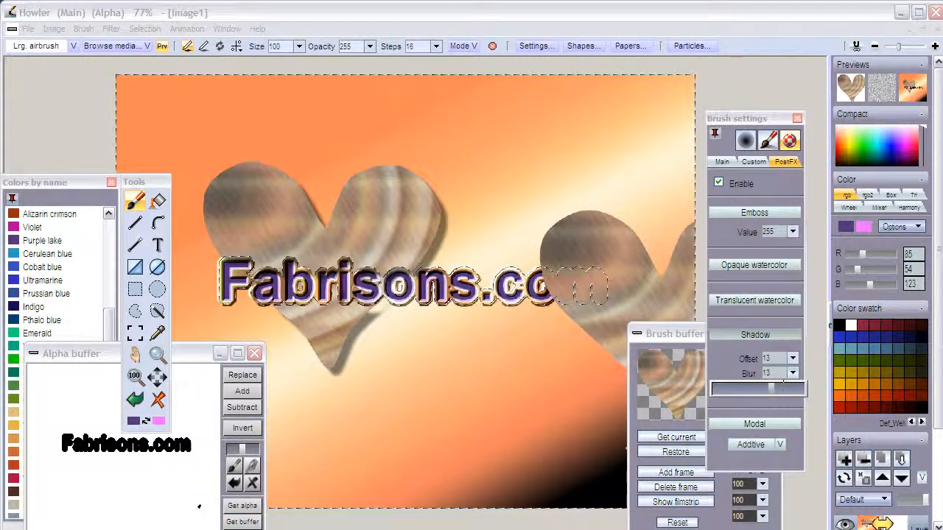
left_click_drag(782, 384, 804, 388)
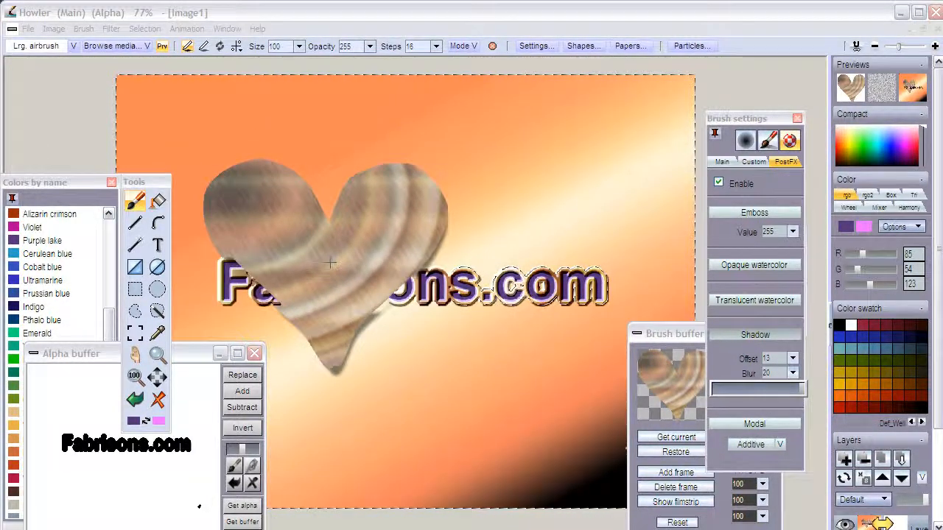
left_click(330, 263)
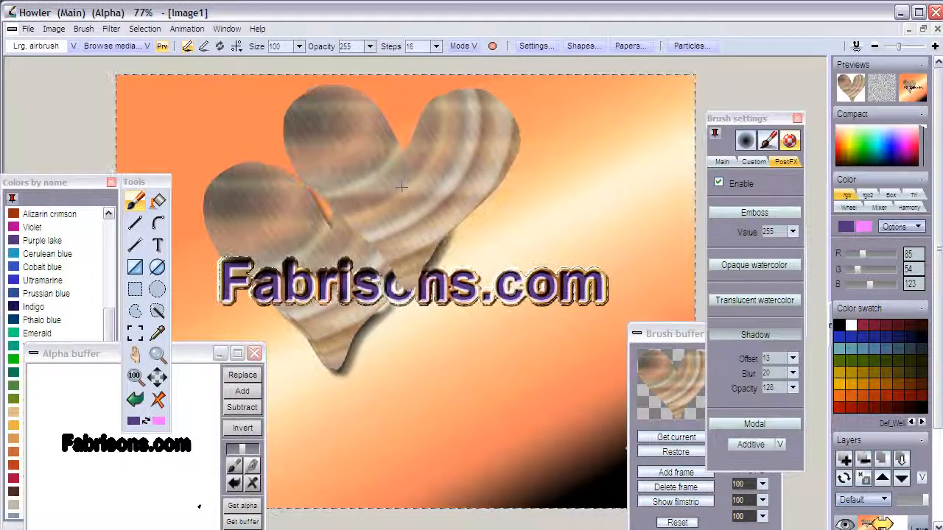
key("ctrl+z")
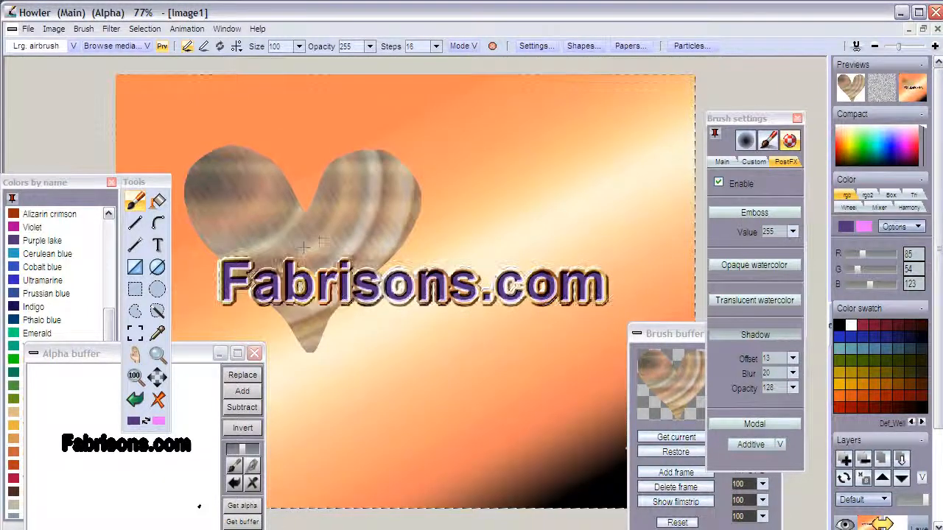
- Stamp an upright shadowed heart behind "Fabris" and an upside-down one behind ".com", and close the brush settings and brush buffer
left_click(303, 247)
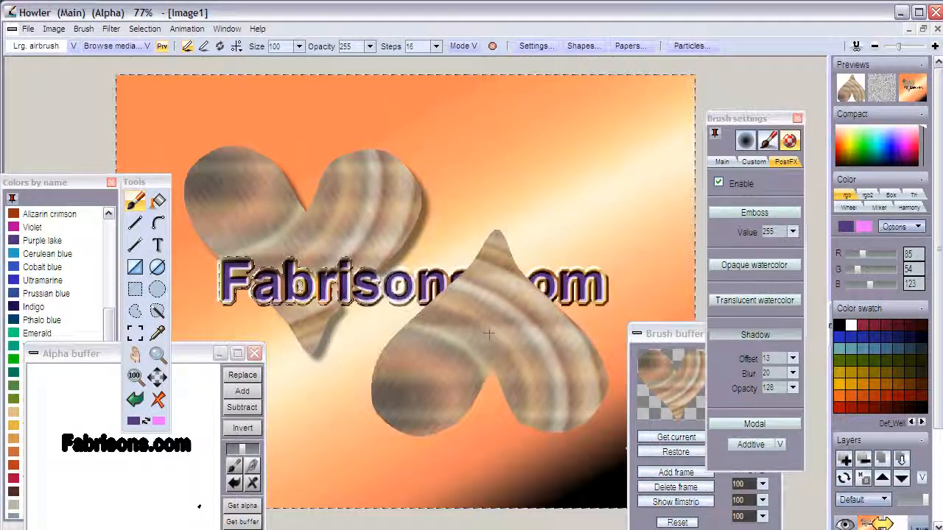
left_click(513, 322)
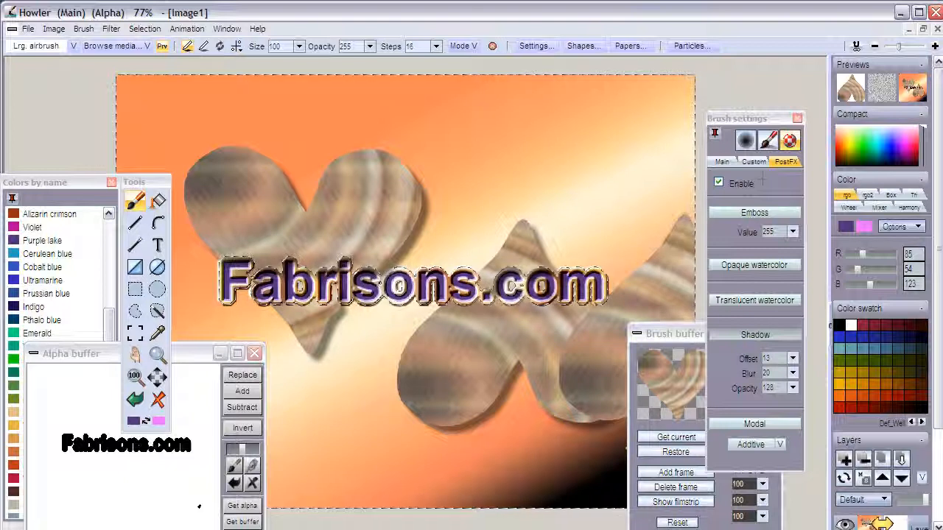
left_click(798, 119)
left_click(771, 333)
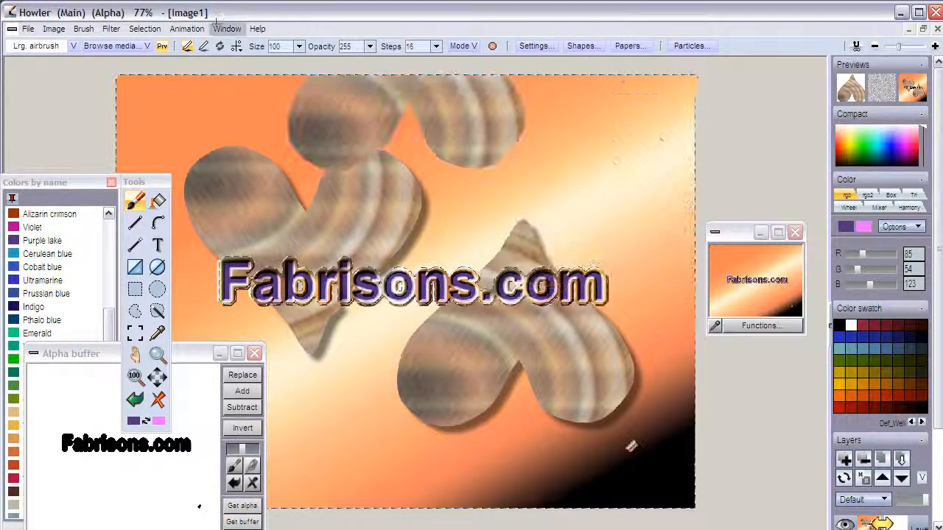